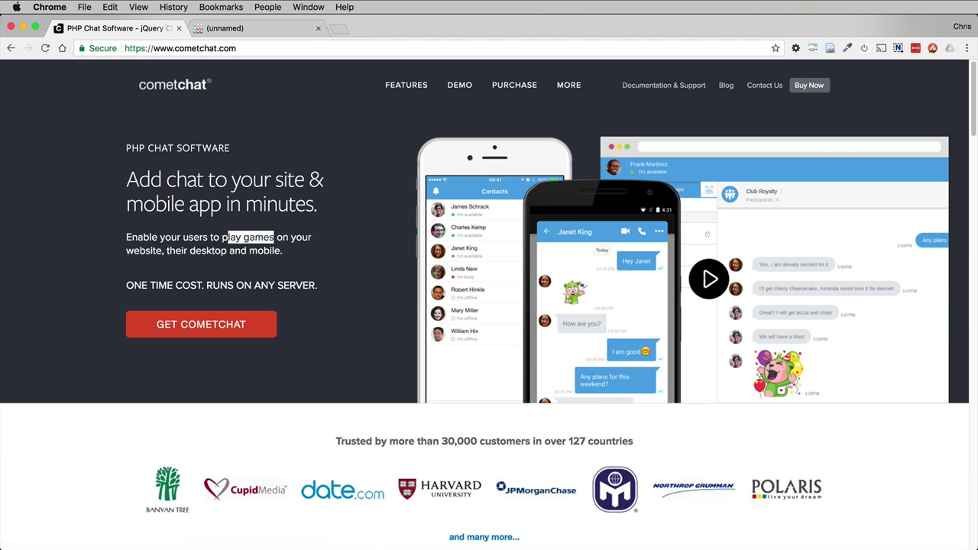
Step: Copy the cometchat folder from Downloads/cometchat.zip into Library/WebServer/Documents/composr
click(321, 535)
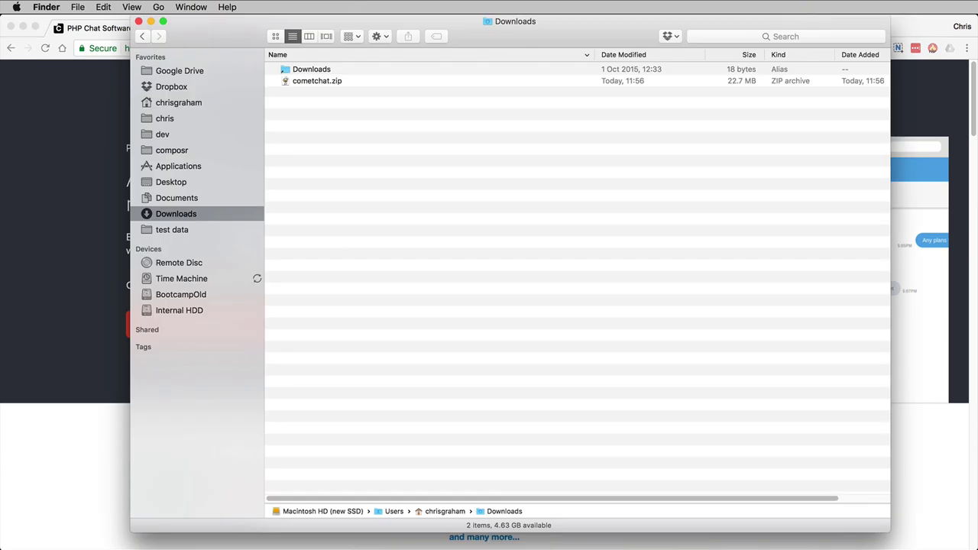
click(333, 84)
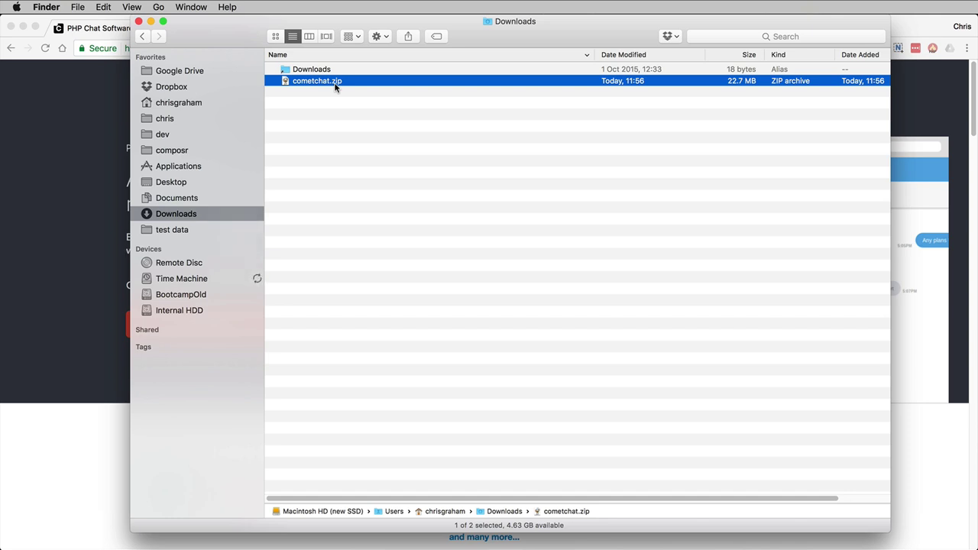
double_click(335, 81)
click(152, 88)
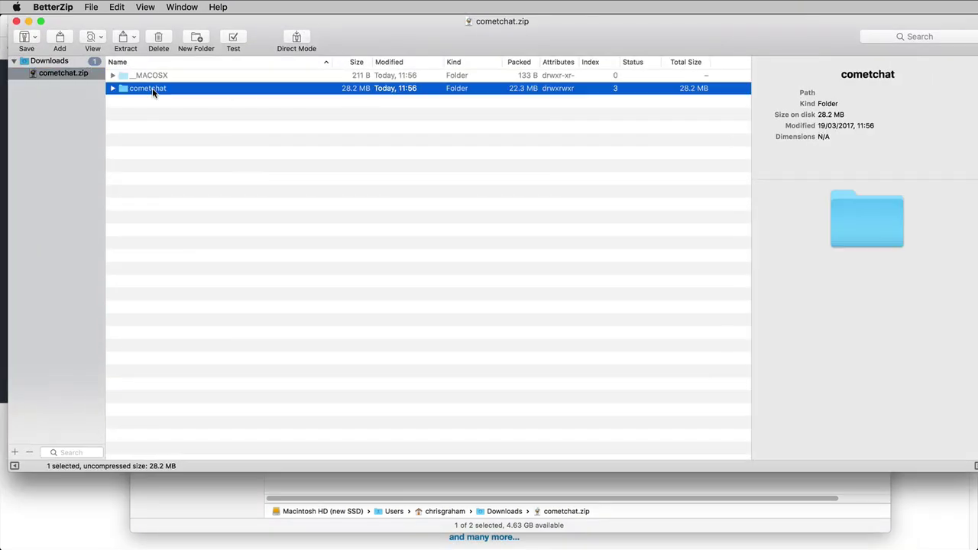
click(176, 493)
click(172, 151)
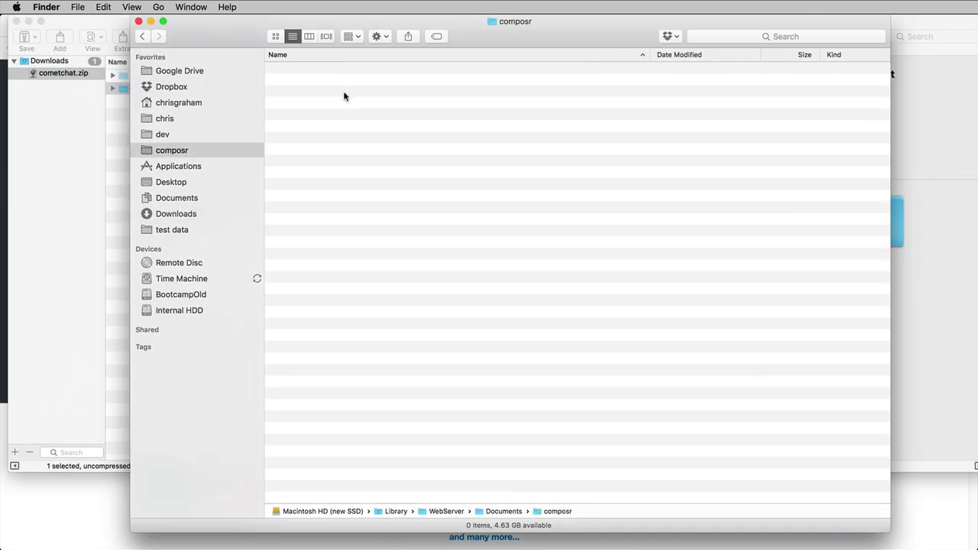
drag(123, 90, 390, 157)
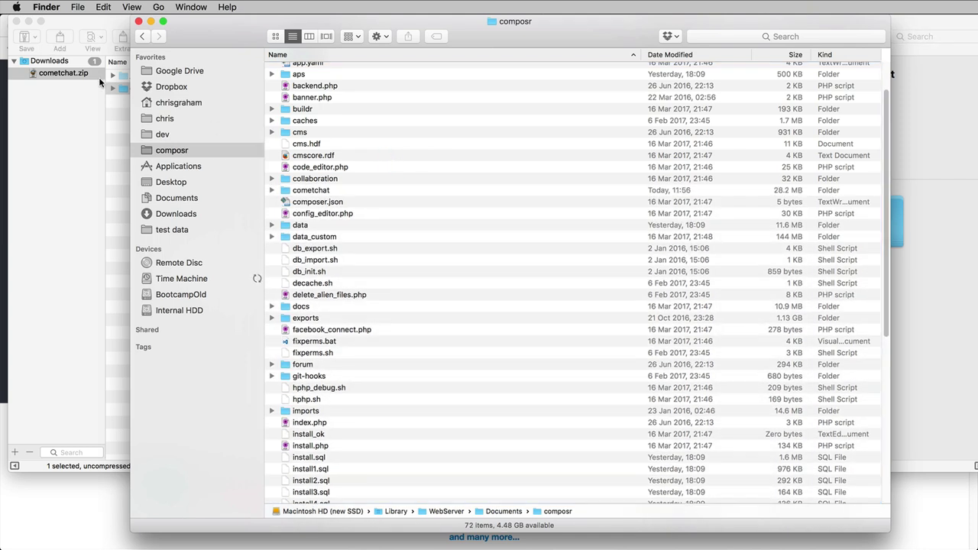
click(15, 22)
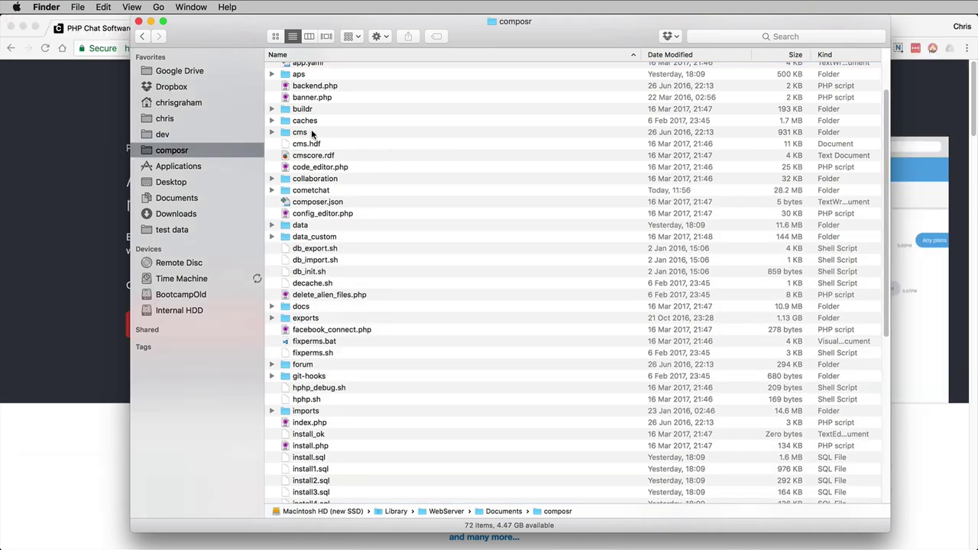
click(321, 192)
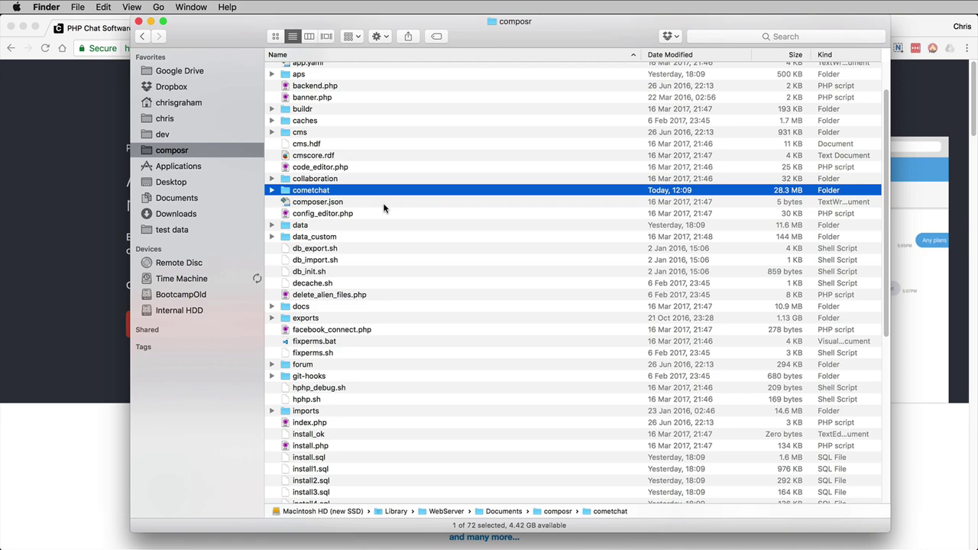
Step: Load localhost/composr/cometchat/install.php in a new tab to run the CometChat installer
click(94, 243)
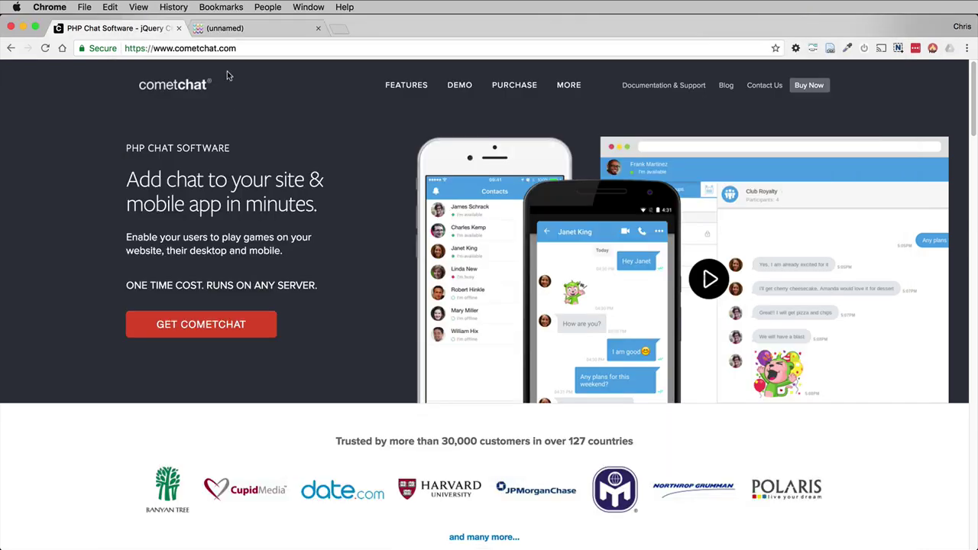
click(243, 29)
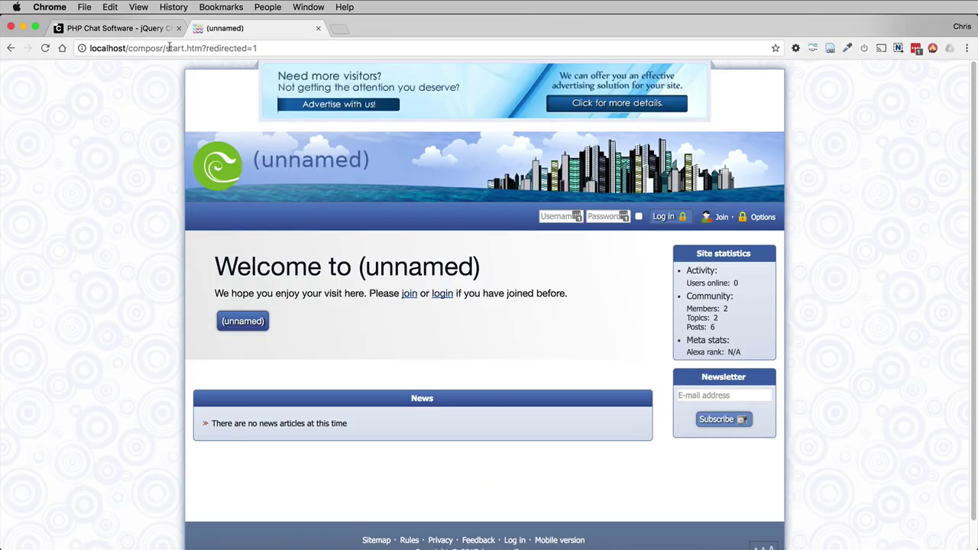
drag(168, 48, 86, 48)
key(super+c)
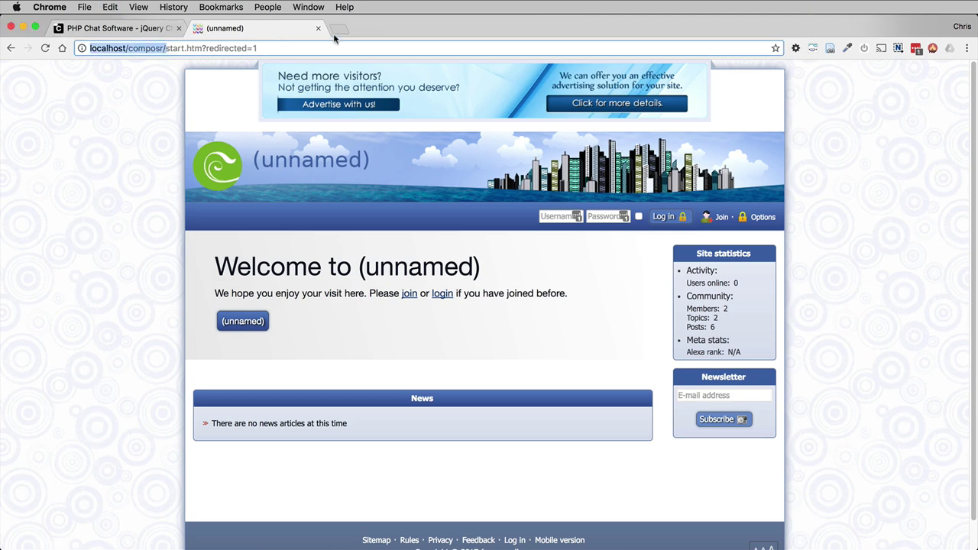
click(338, 29)
key(super+v)
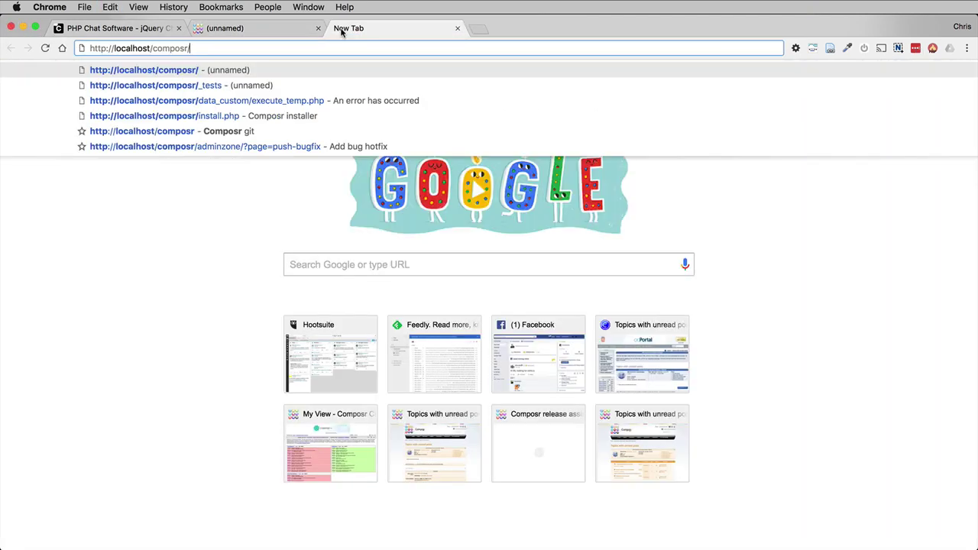
text(cometchat/install.php)
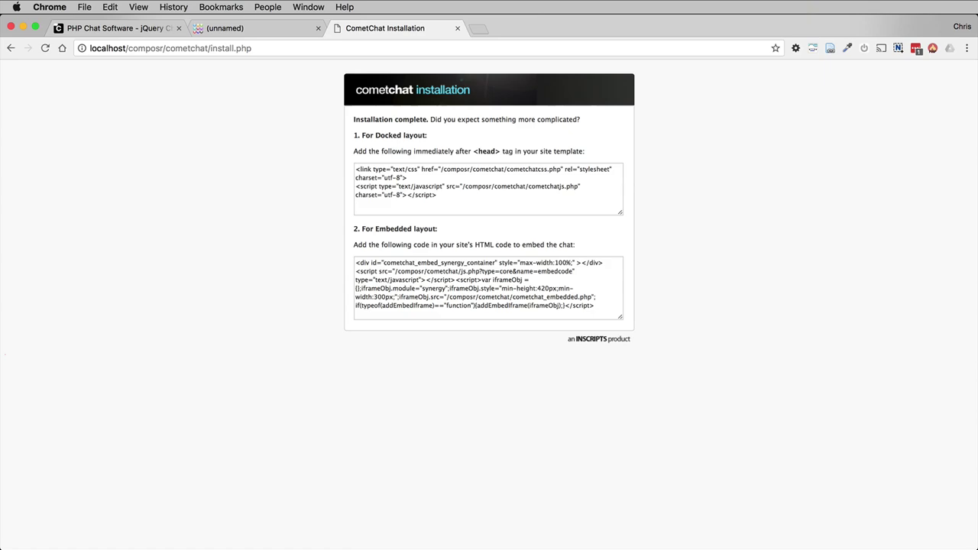
Step: Strip ?redirected=1 from the Composr site page address and reload it
click(256, 28)
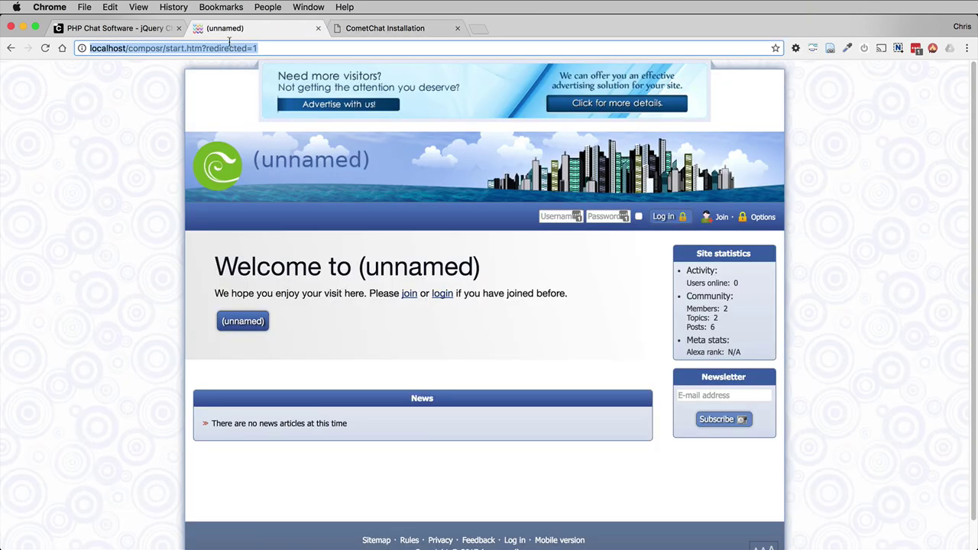
drag(202, 47, 258, 48)
key(BackSpace)
key(Return)
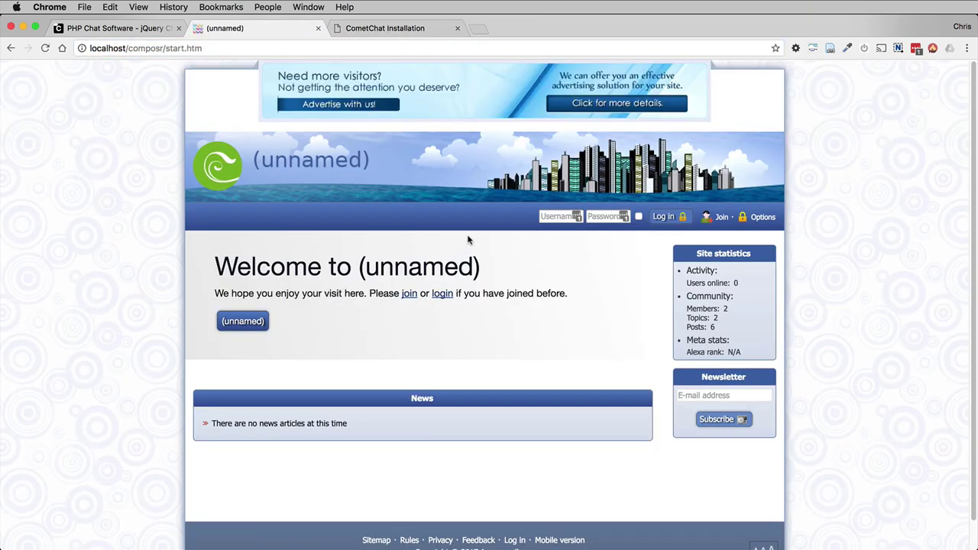
click(374, 30)
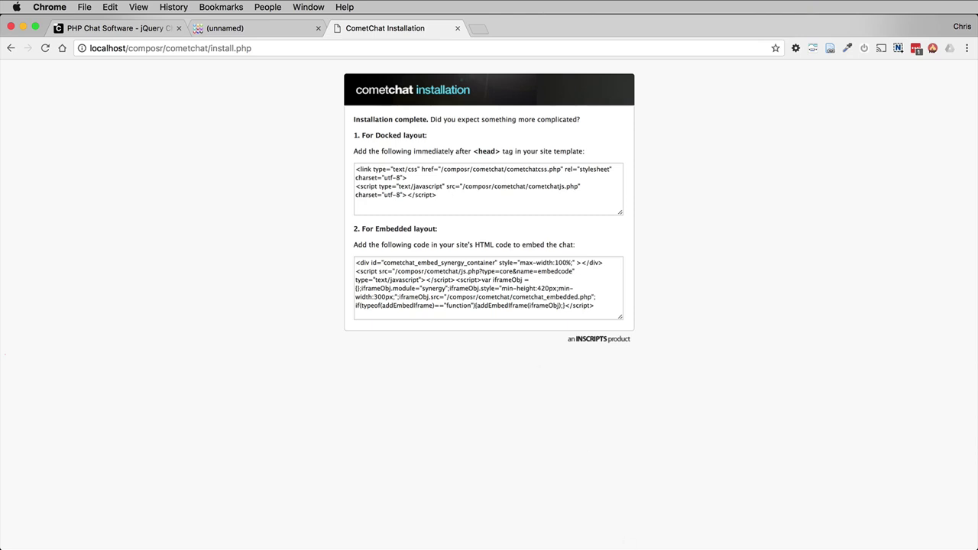
Step: Refresh the cms database's table list in Navicat and scroll to the new cometchat tables
key(super+Tab)
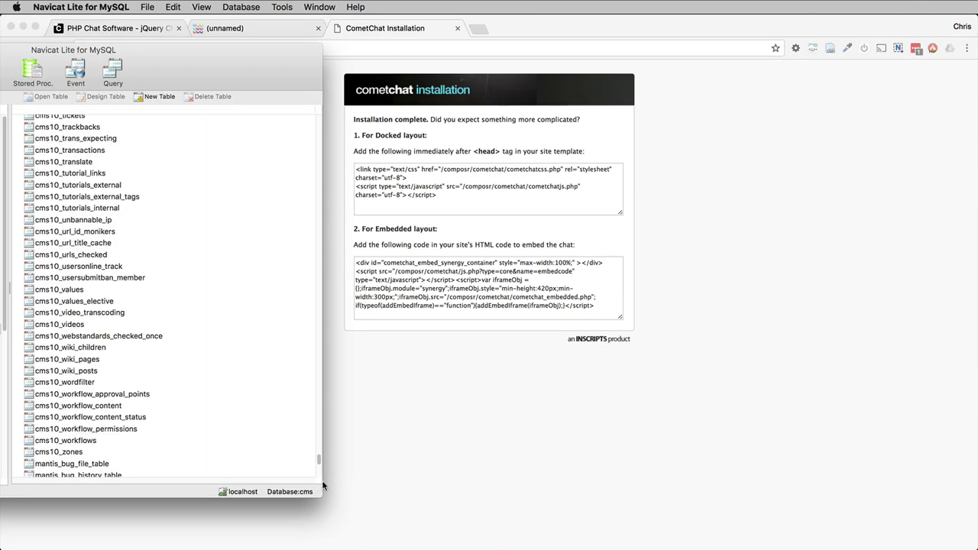
right_click(157, 264)
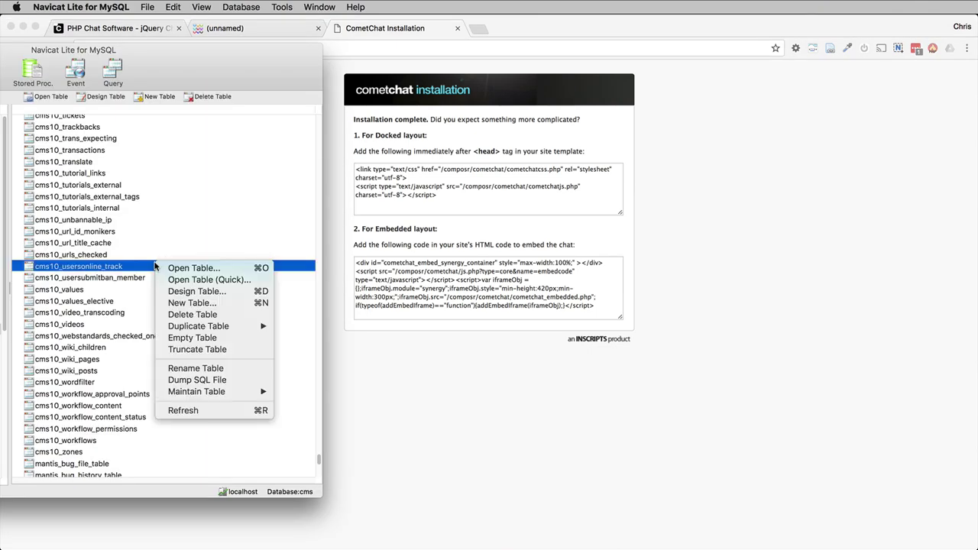
click(204, 412)
scroll(182, 397, down, 3)
scroll(182, 395, down, 5)
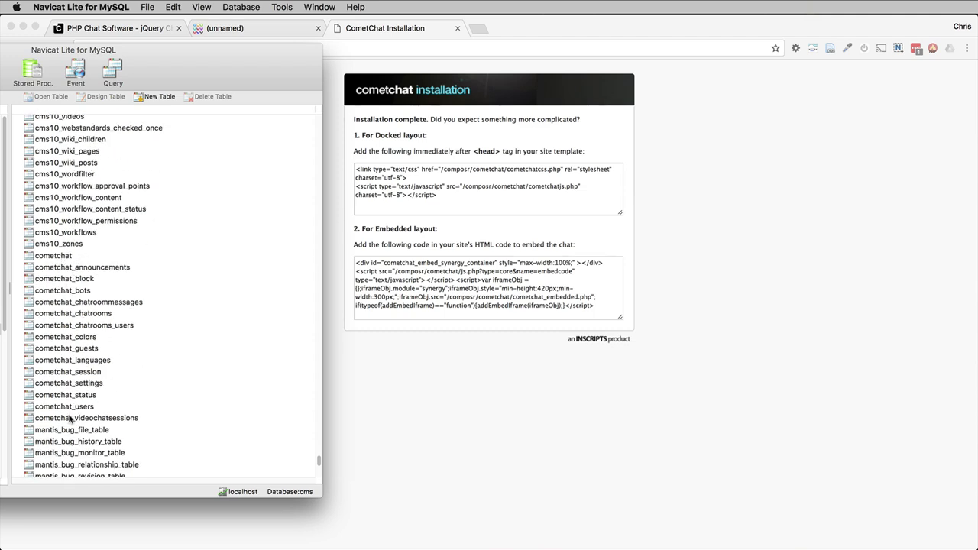
click(483, 423)
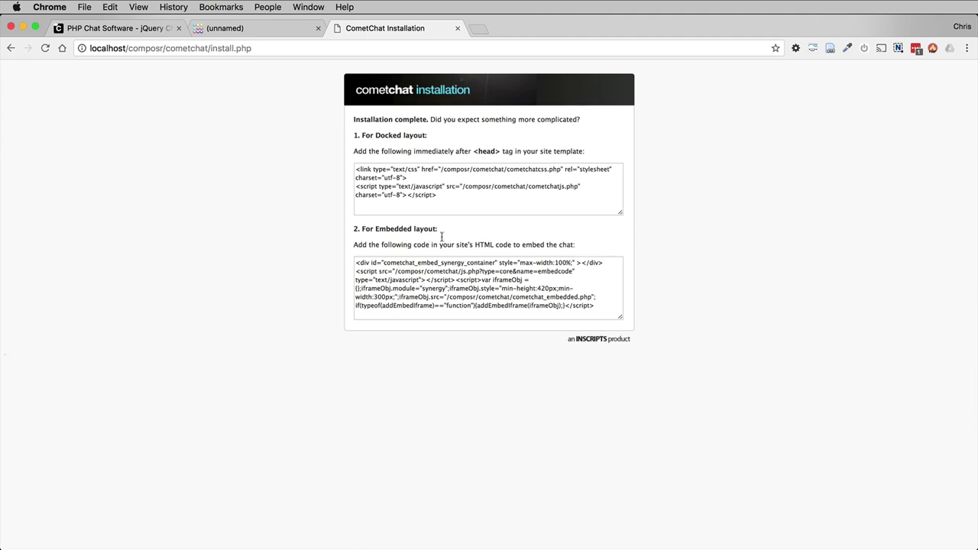
Step: Select and copy the Docked layout code snippet from the installer's completion page
click(501, 189)
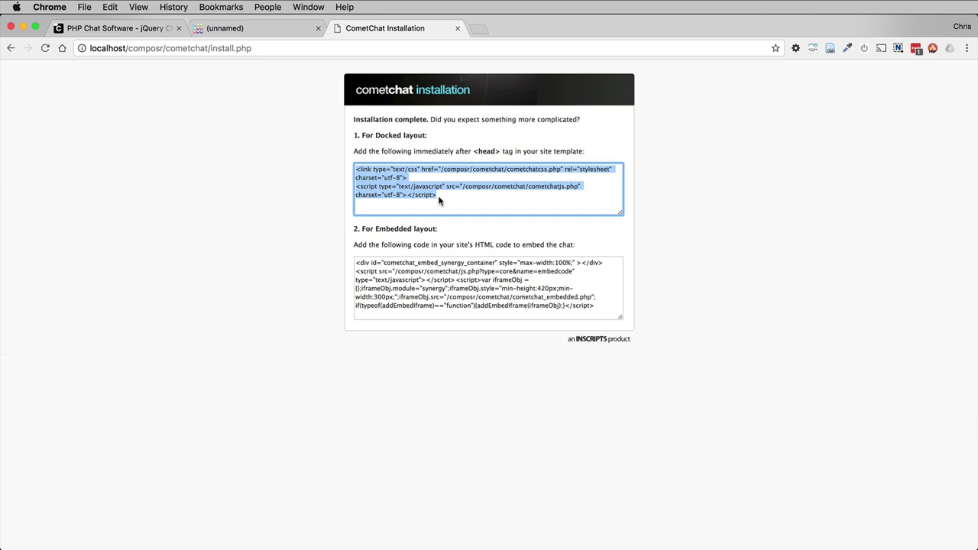
key(super+Tab)
key(super+Tab)
Step: Sign in to the Composr site as admin
click(262, 26)
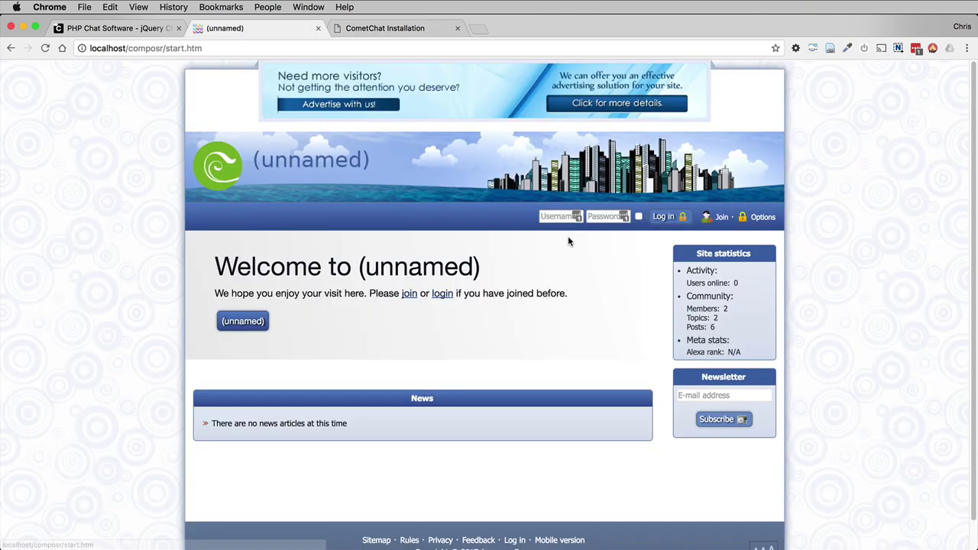
click(559, 215)
text(admin)
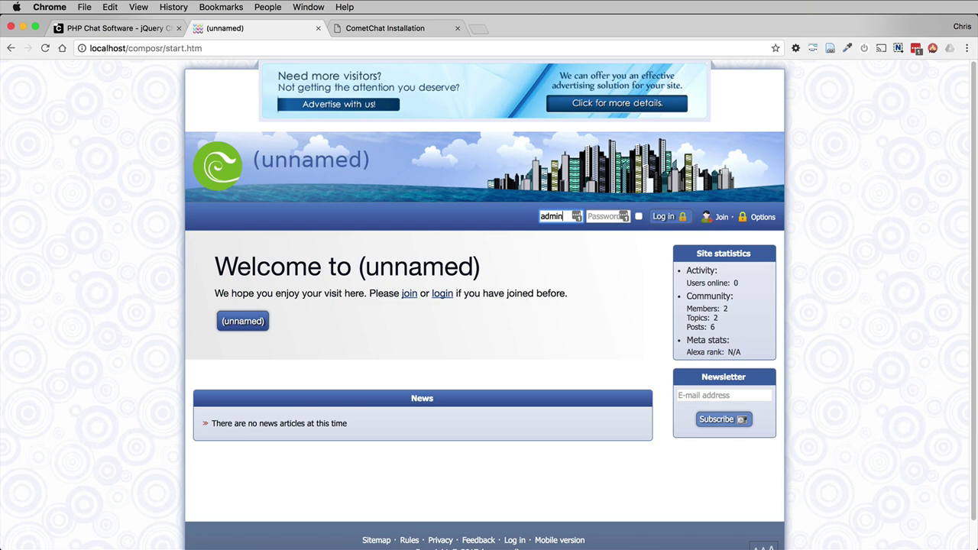
key(Return)
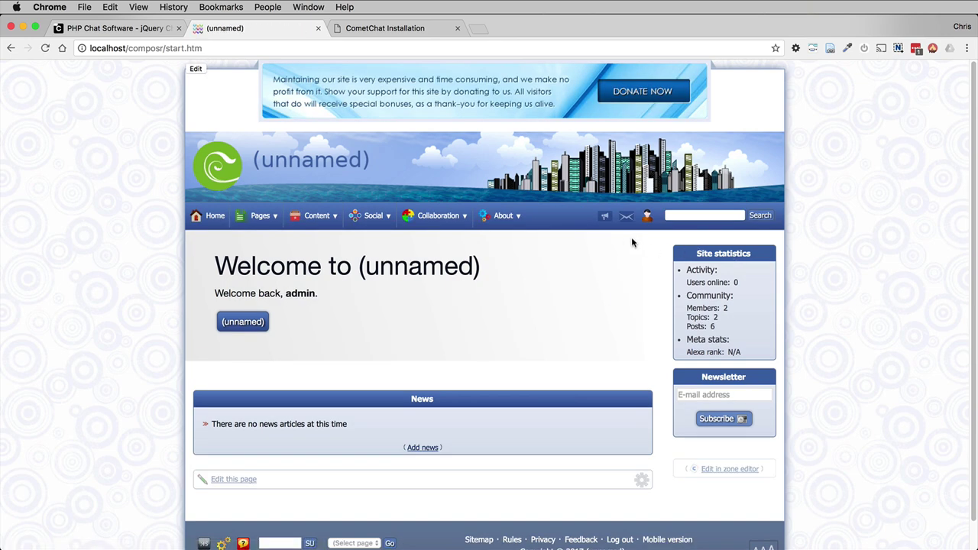
Step: Go to the Admin Zone and open Style > Themes
click(646, 217)
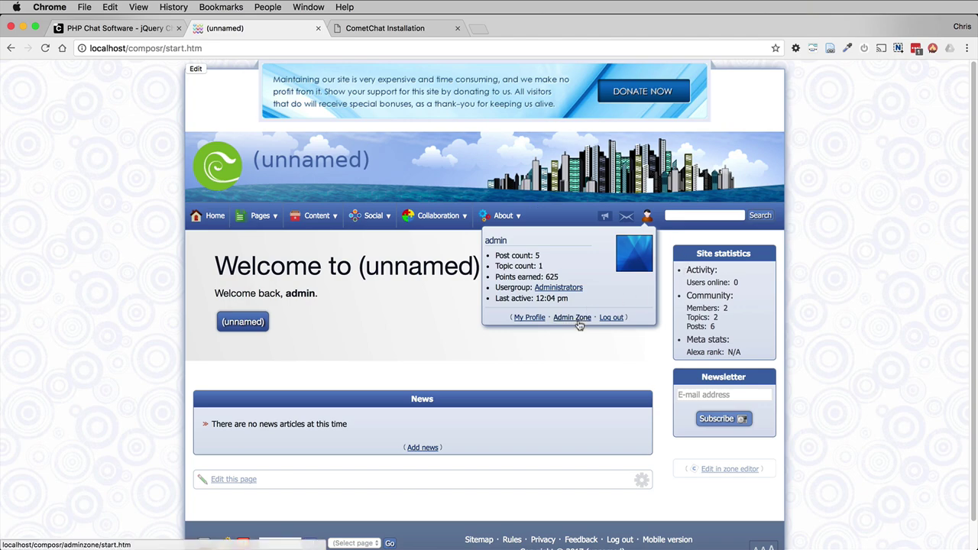
click(572, 257)
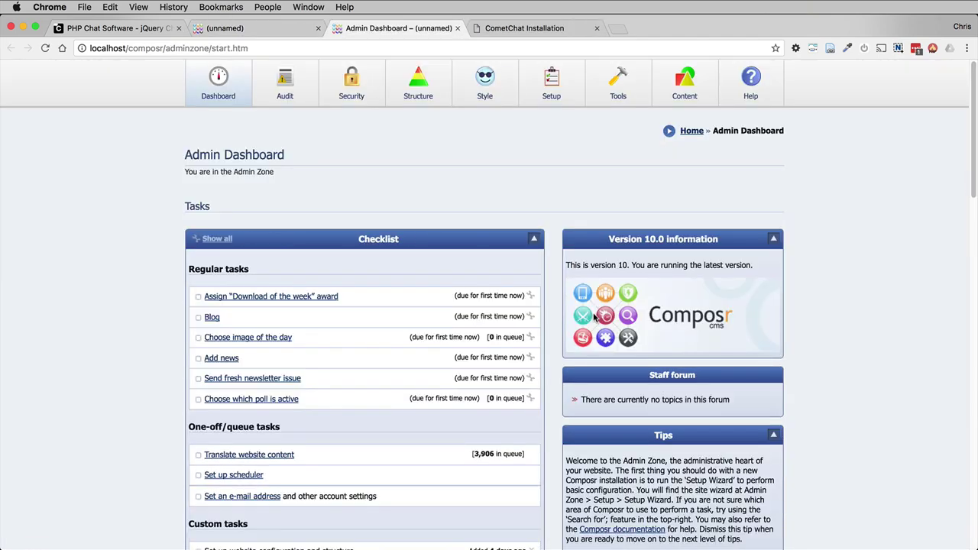
mouse_move(493, 98)
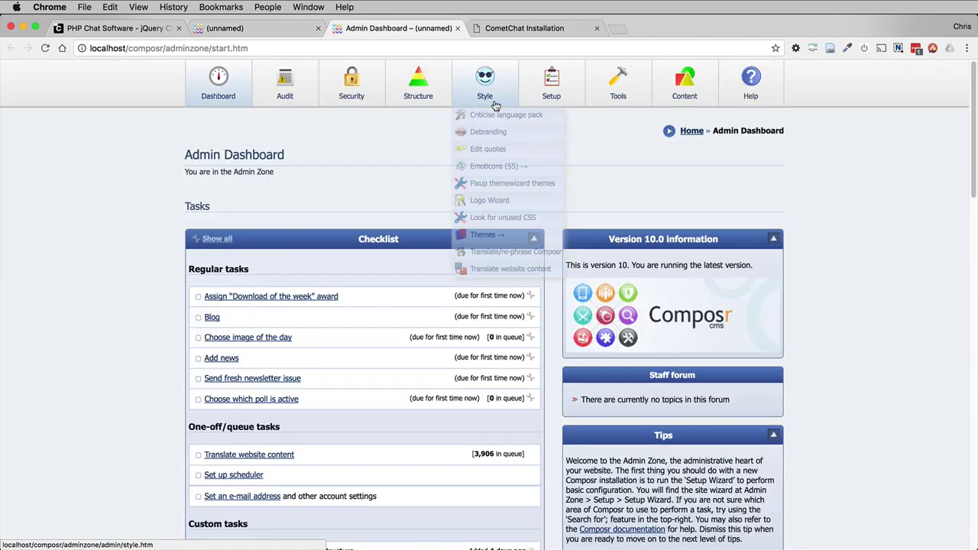
click(478, 234)
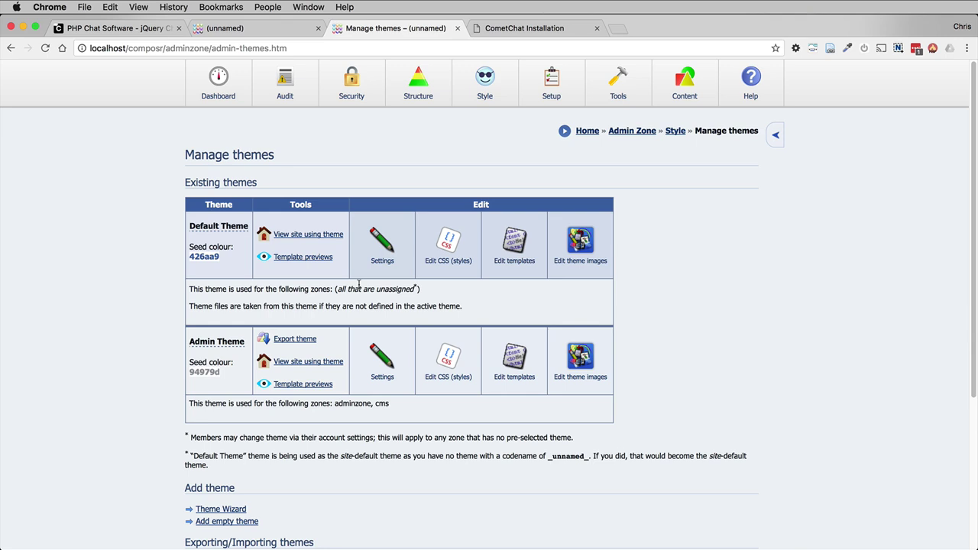
Step: Choose Edit templates for the Default Theme
click(516, 245)
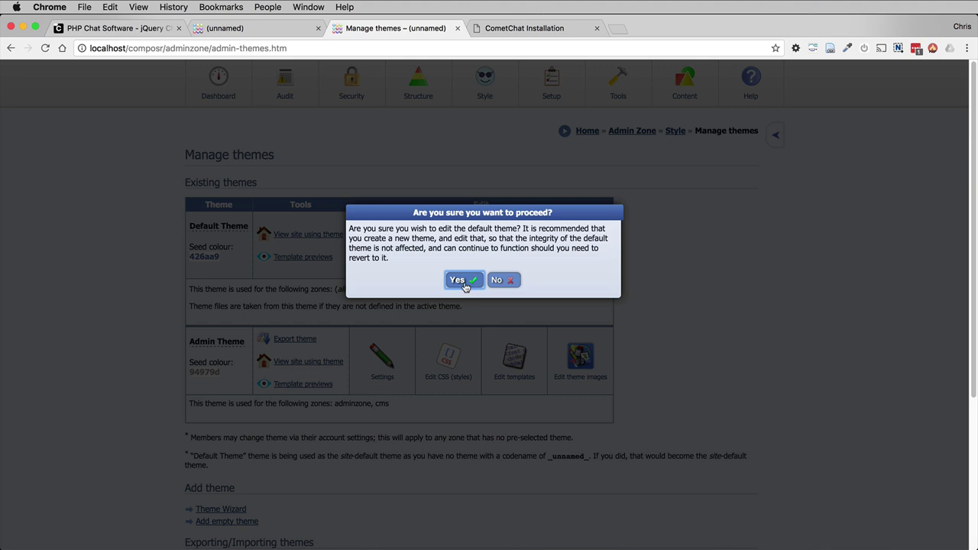
Step: Accept the default-theme warning and open GLOBAL_HTML_WRAP in the template editor
click(464, 281)
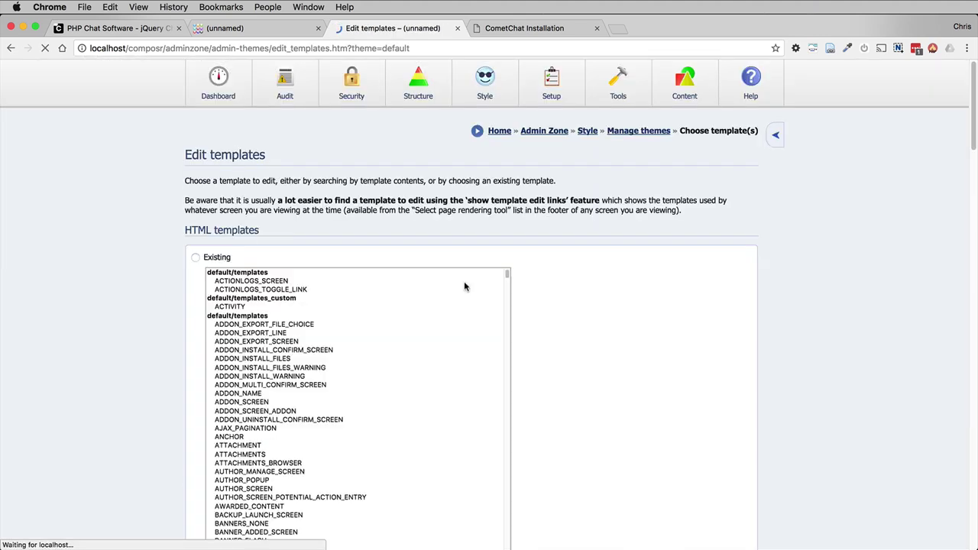
scroll(543, 276, down, 1)
click(378, 345)
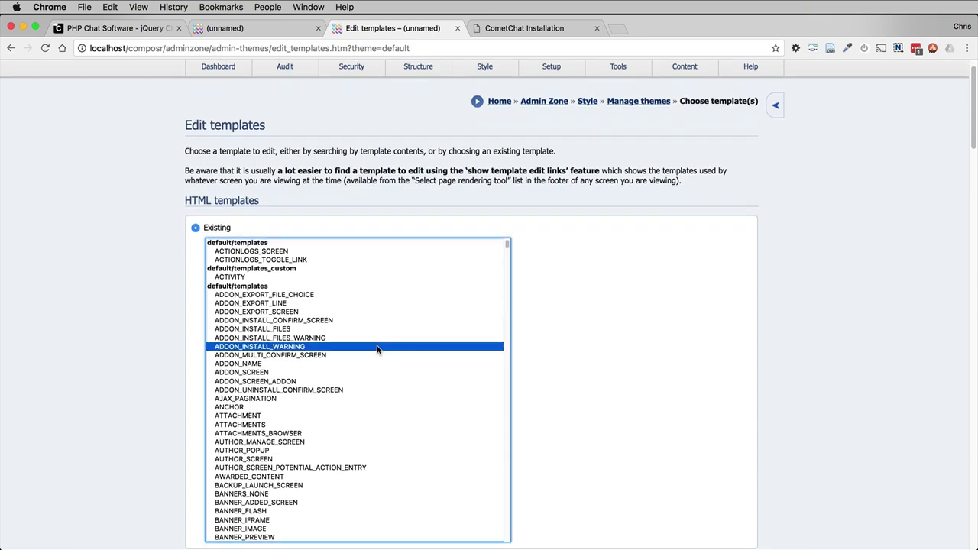
key(g)
key(l)
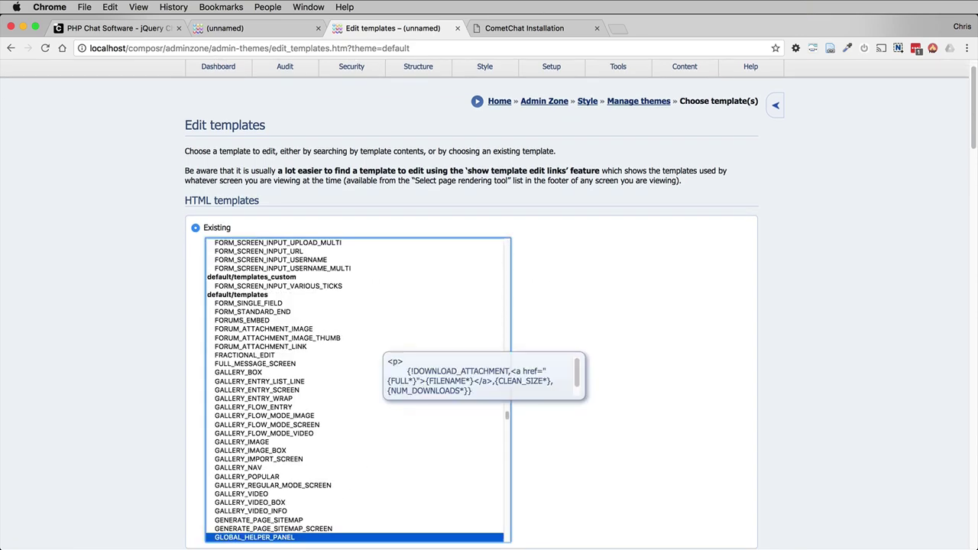
scroll(314, 418, down, 3)
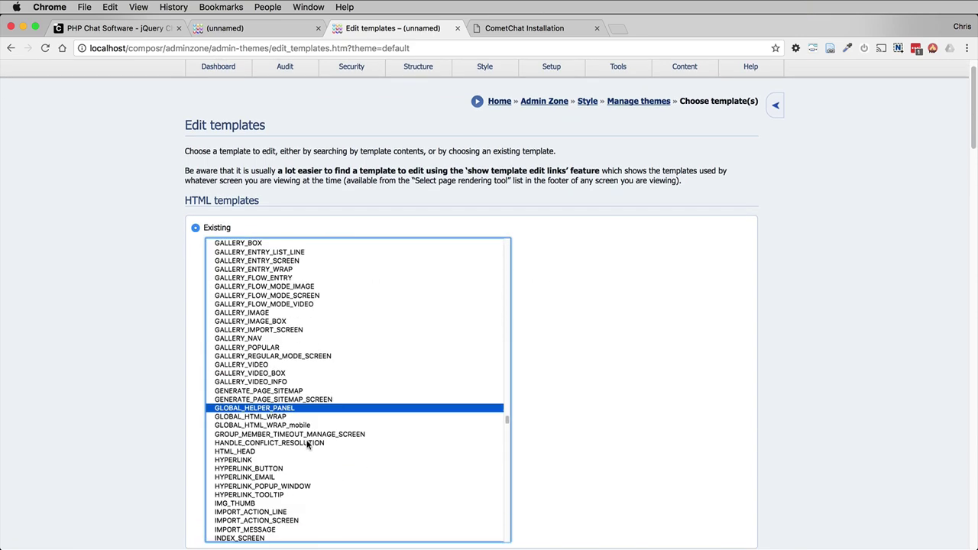
click(269, 418)
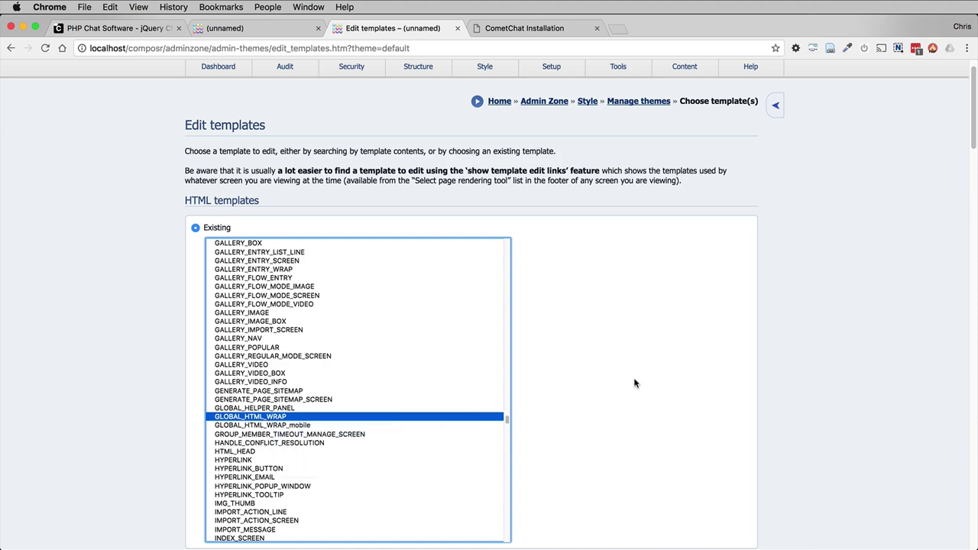
scroll(634, 384, down, 5)
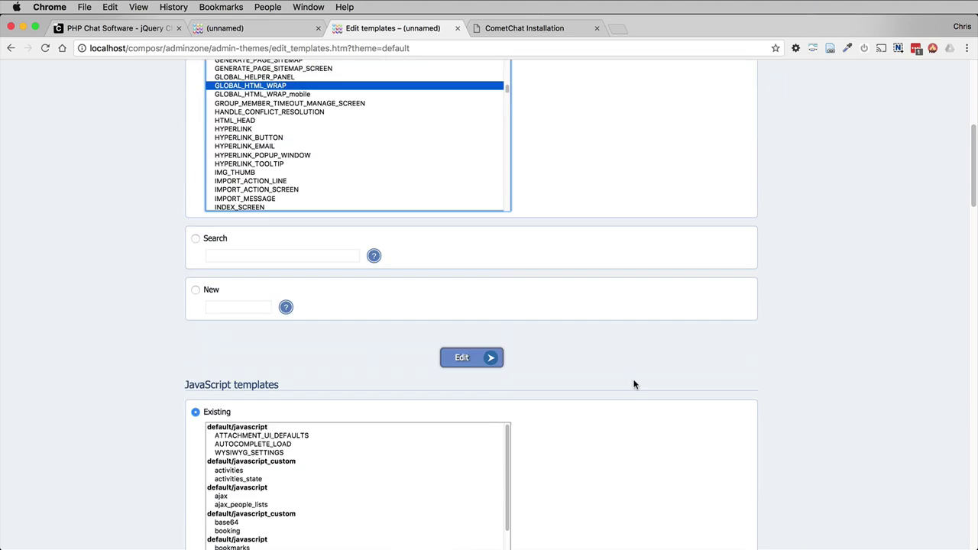
click(468, 359)
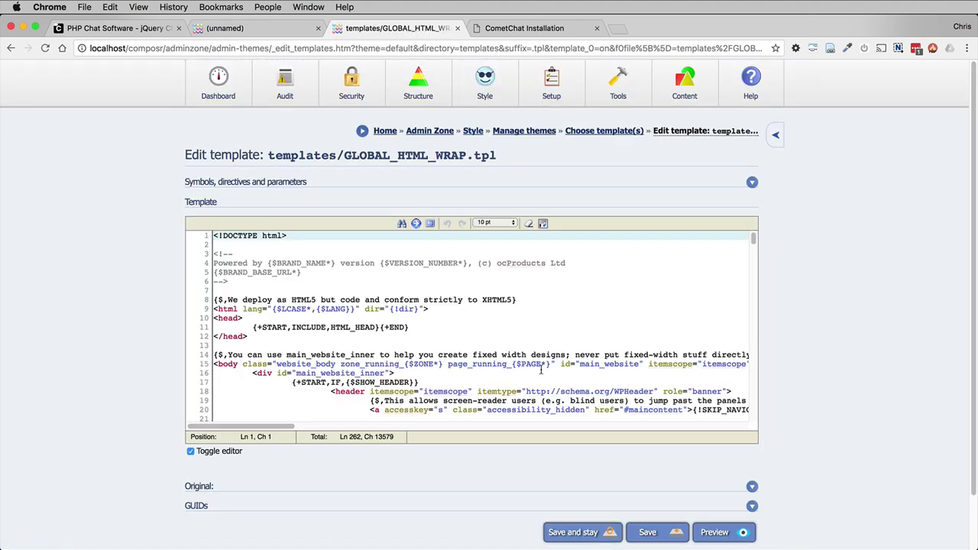
Step: Paste the CometChat stylesheet and script tags after the HTML_HEAD include, then Save and stay
click(535, 325)
key(Right)
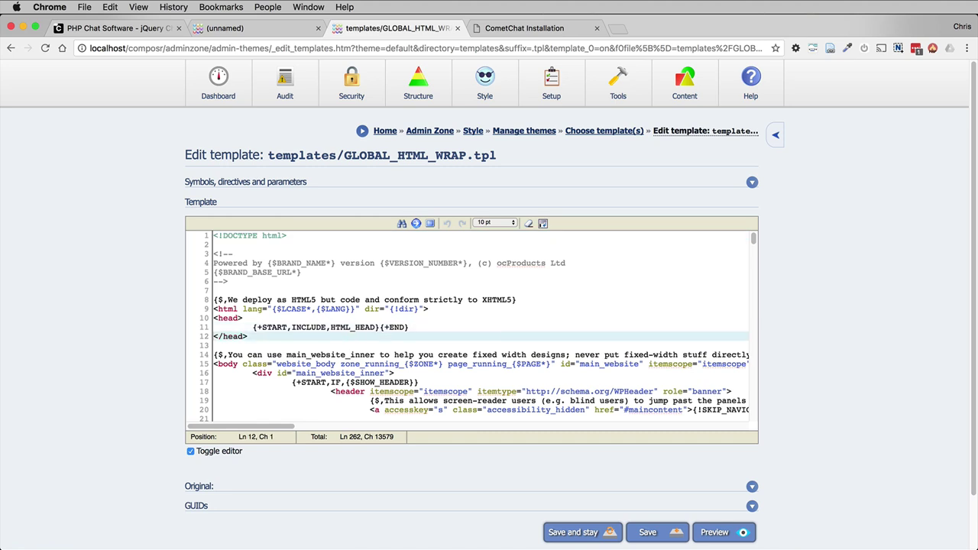
key(super+v)
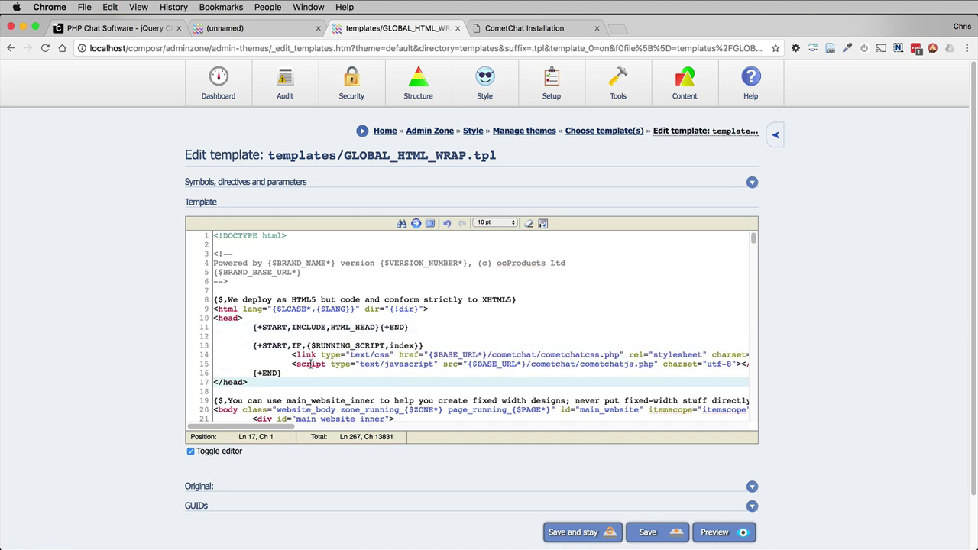
click(523, 28)
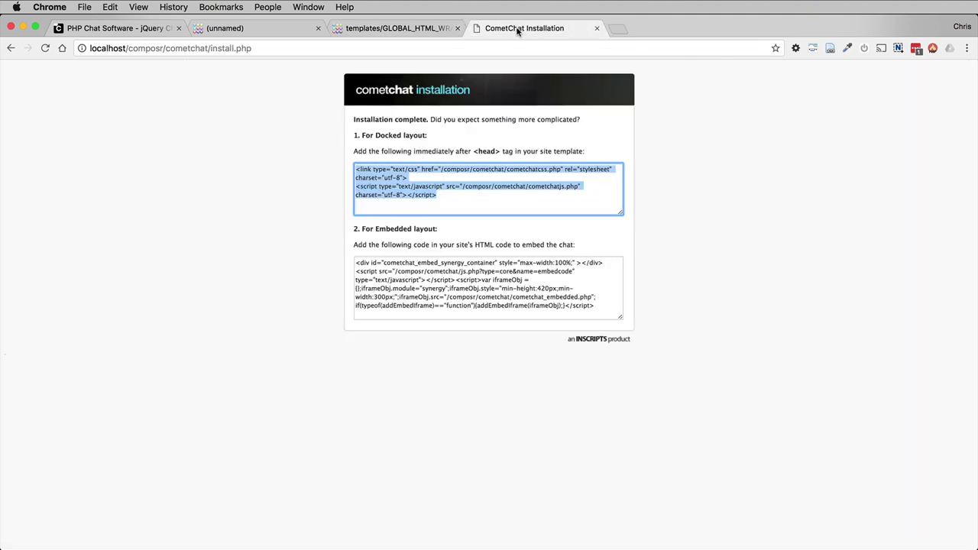
click(401, 28)
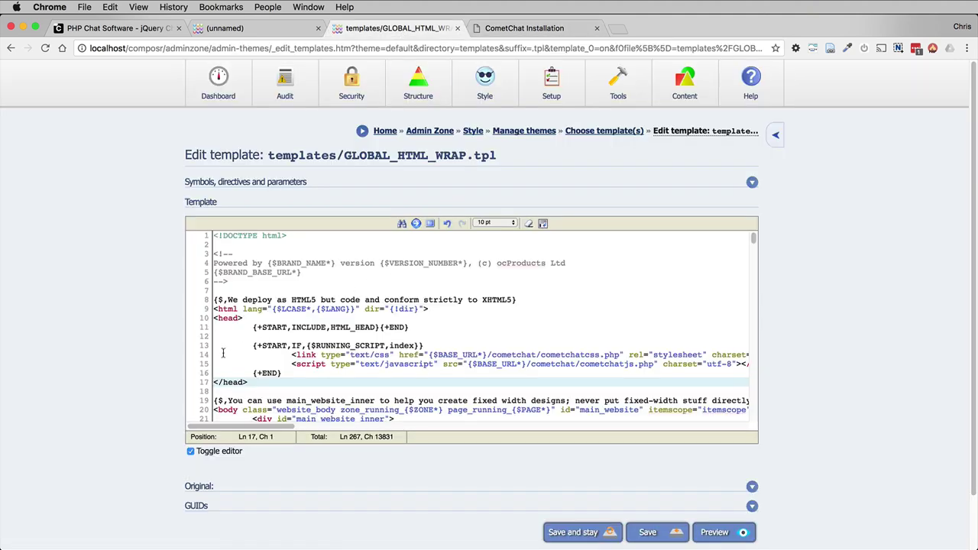
drag(217, 345, 283, 373)
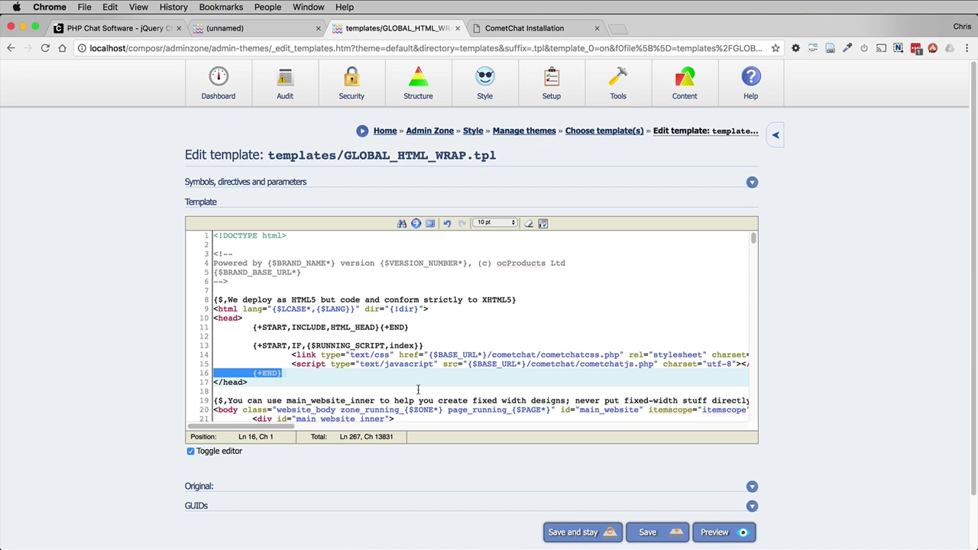
click(588, 533)
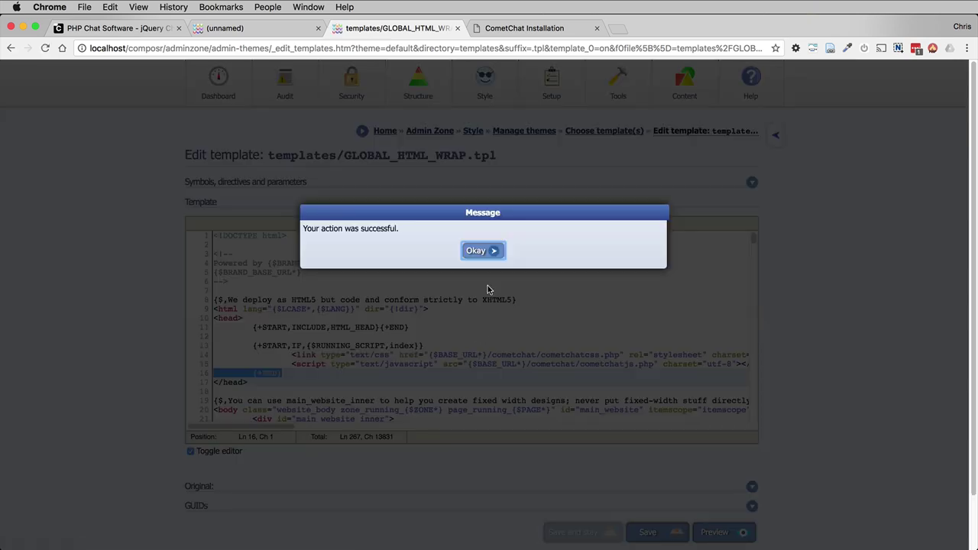
click(484, 248)
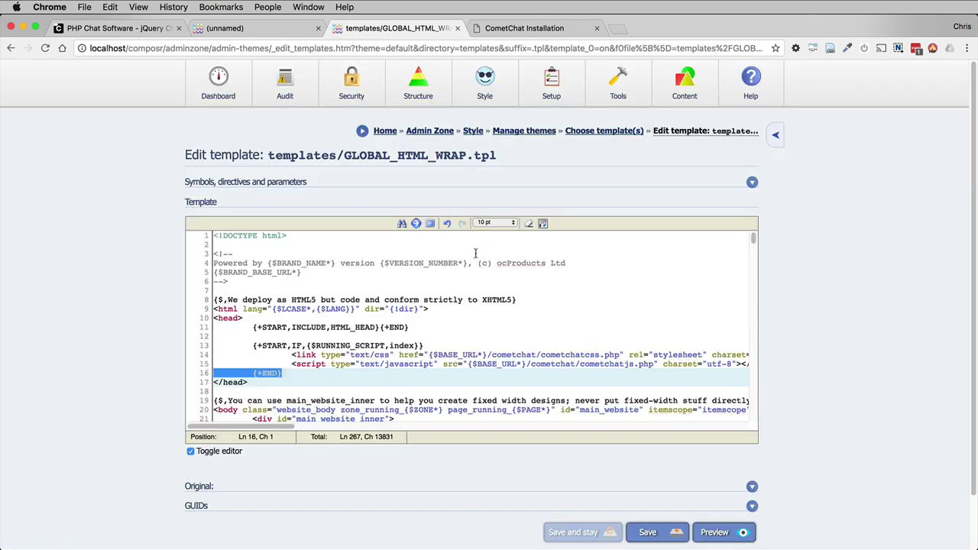
Step: Reload the site's start page and expand the docked CometChat Chats panel
click(233, 28)
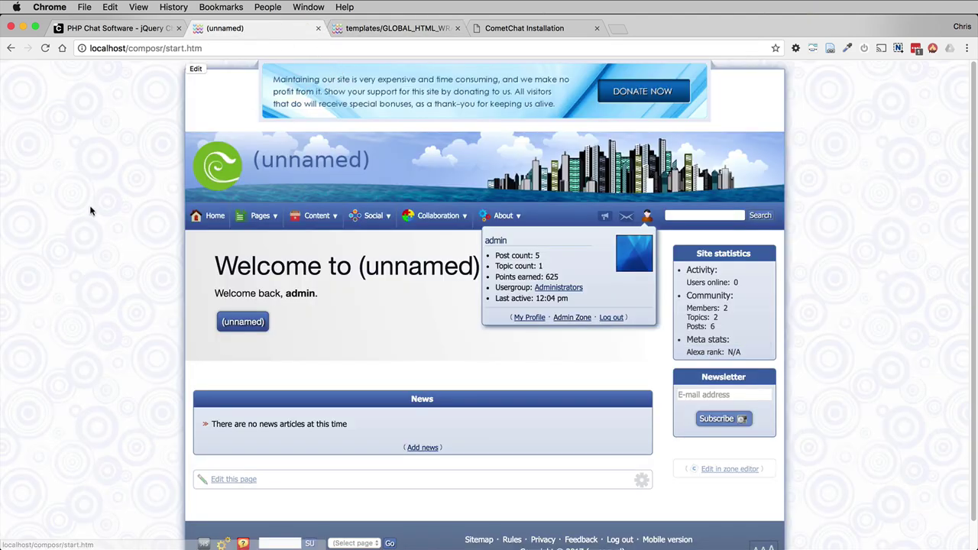
click(45, 48)
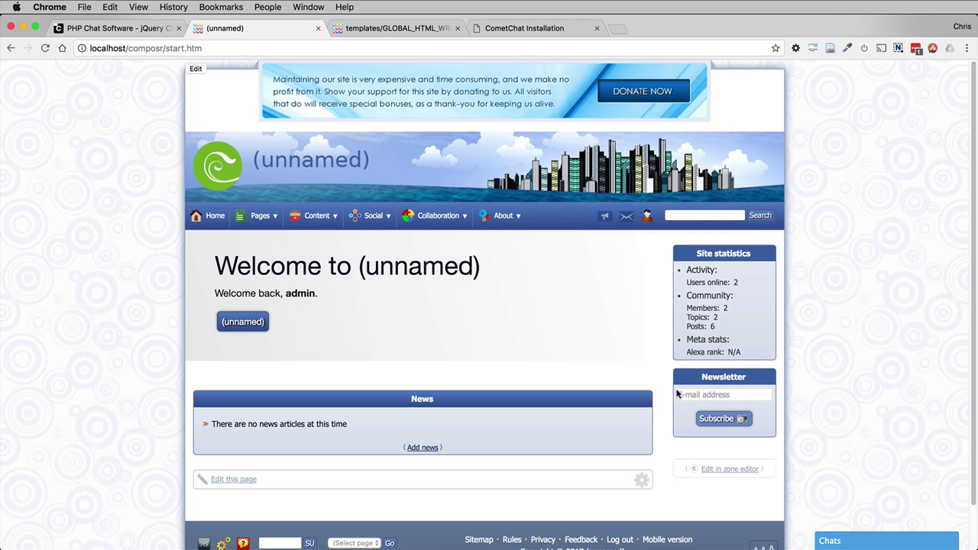
click(844, 542)
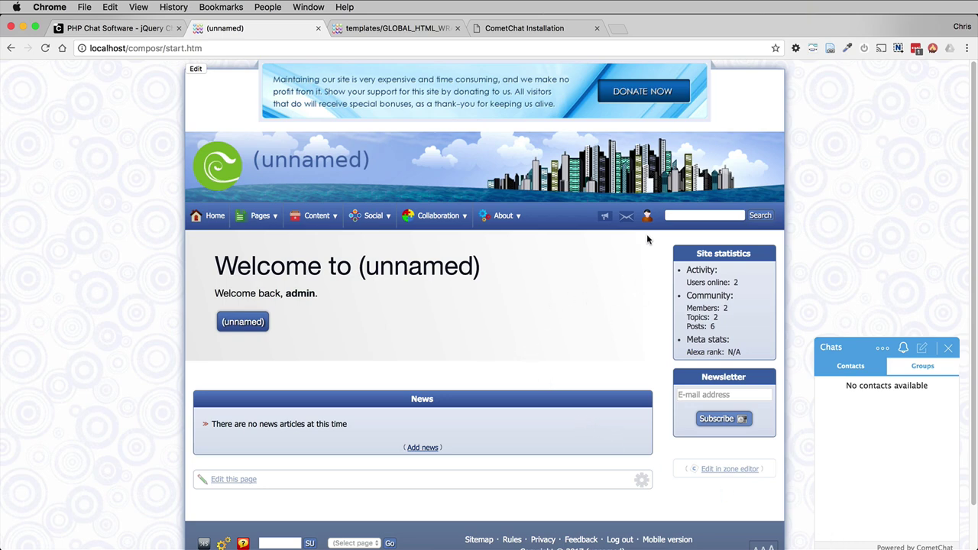
Step: Open the member directory at site/?page=members
double_click(167, 48)
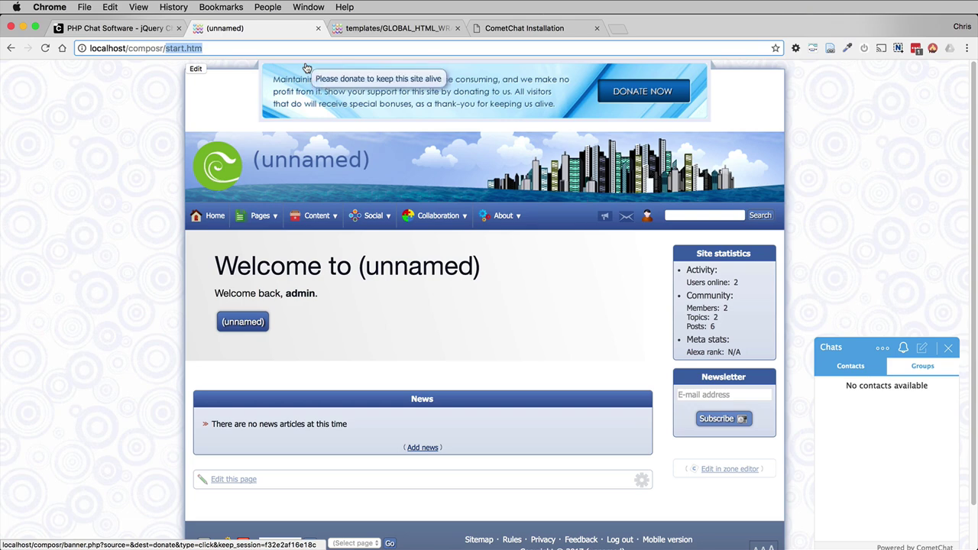
text(site/?pag)
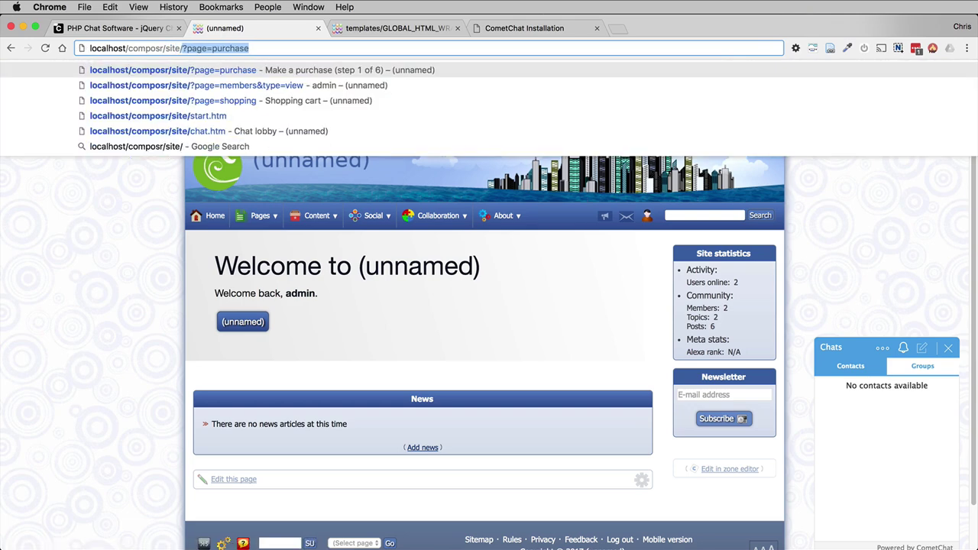
text(e=members)
key(Delete)
key(Return)
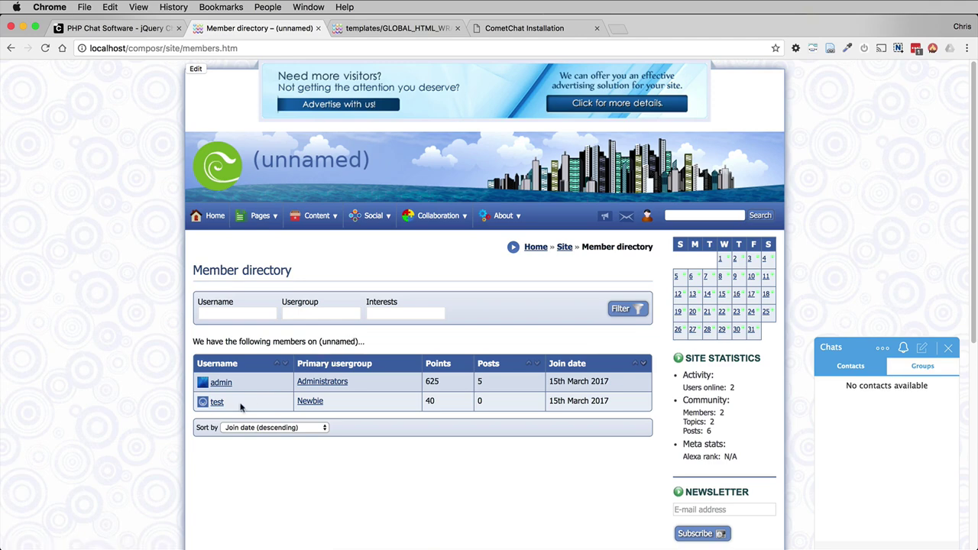
Step: From test's profile Friends tab, add test as a friend, then return home via the logo
click(217, 403)
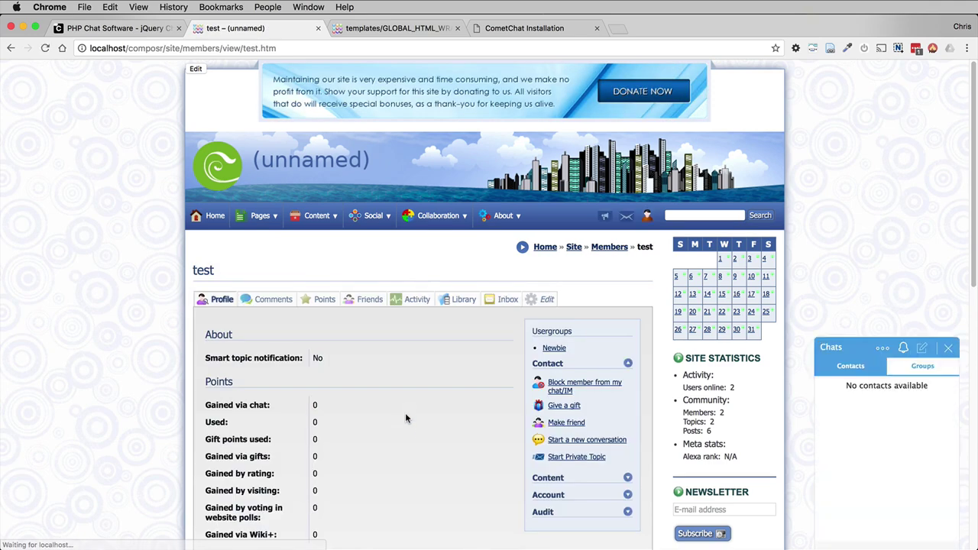
click(370, 299)
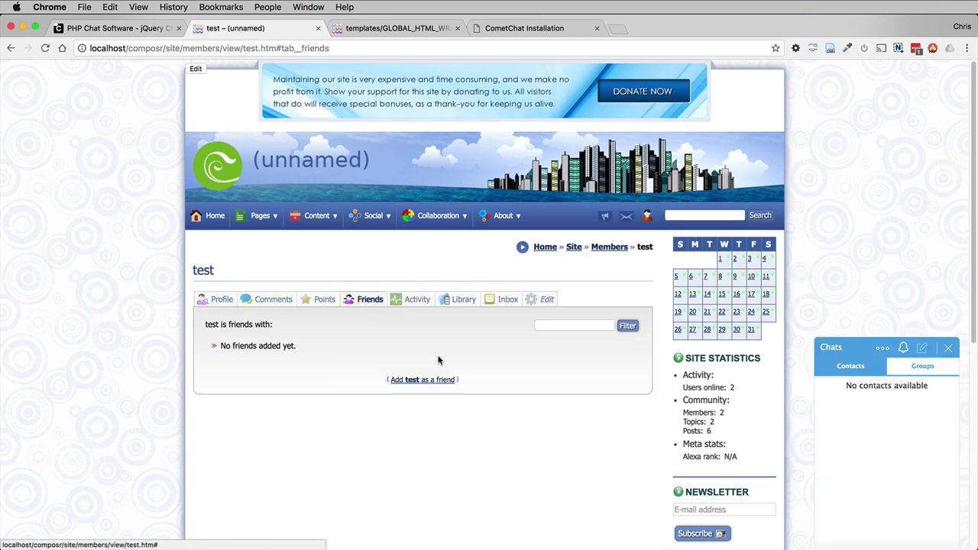
click(430, 381)
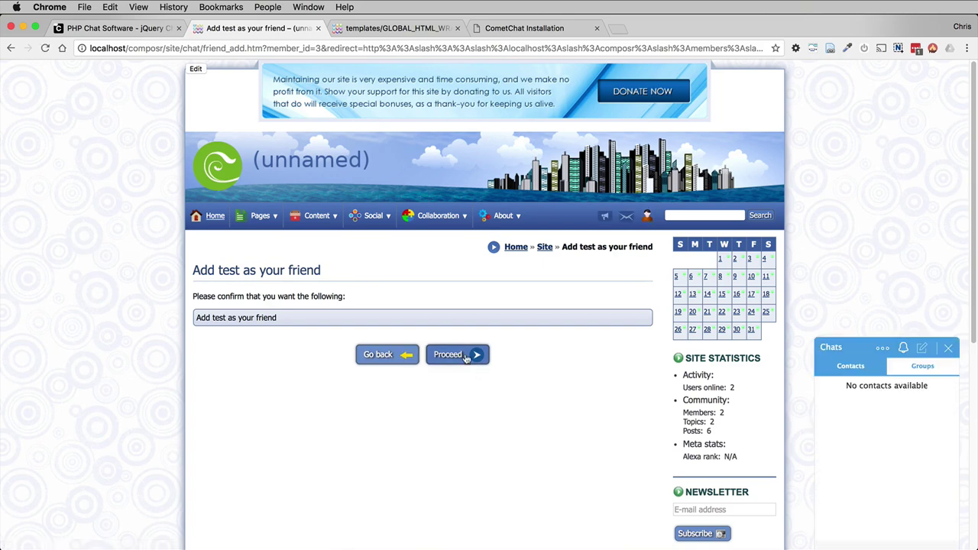
click(462, 356)
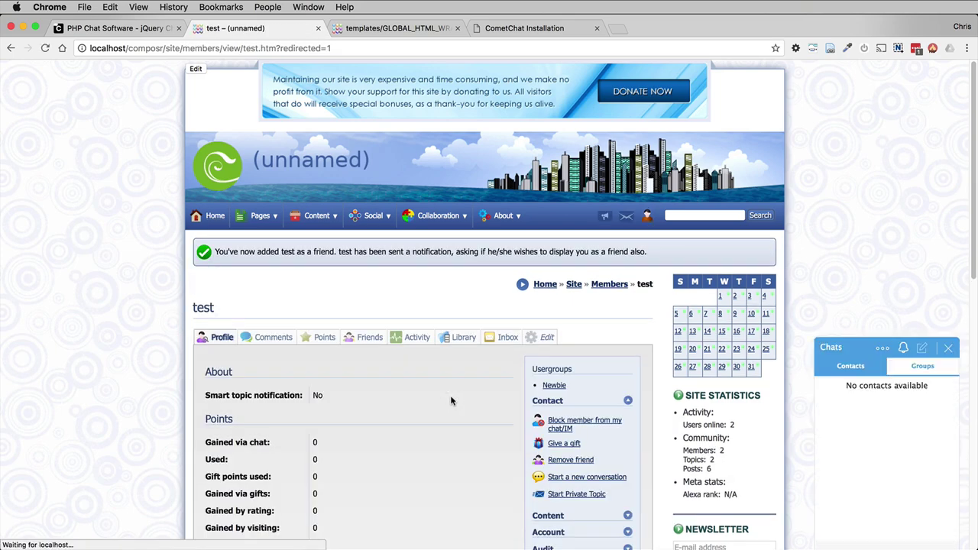
click(216, 161)
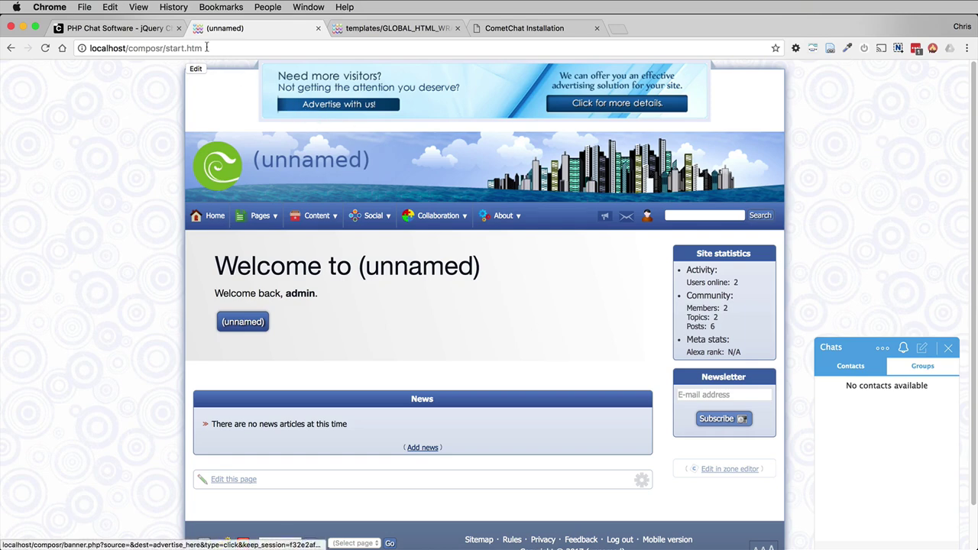
Step: Open a new incognito window and load the site's start page there
click(84, 6)
click(130, 45)
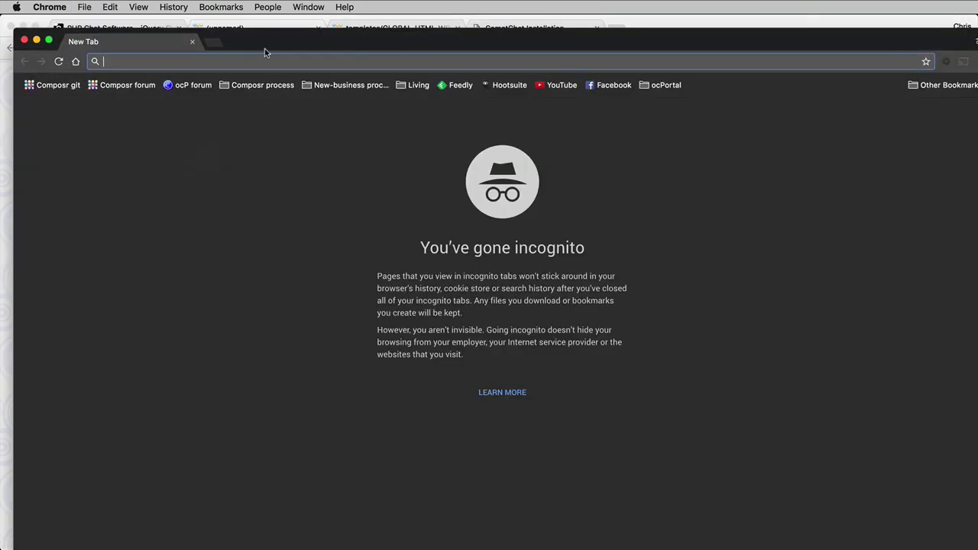
drag(273, 47, 262, 32)
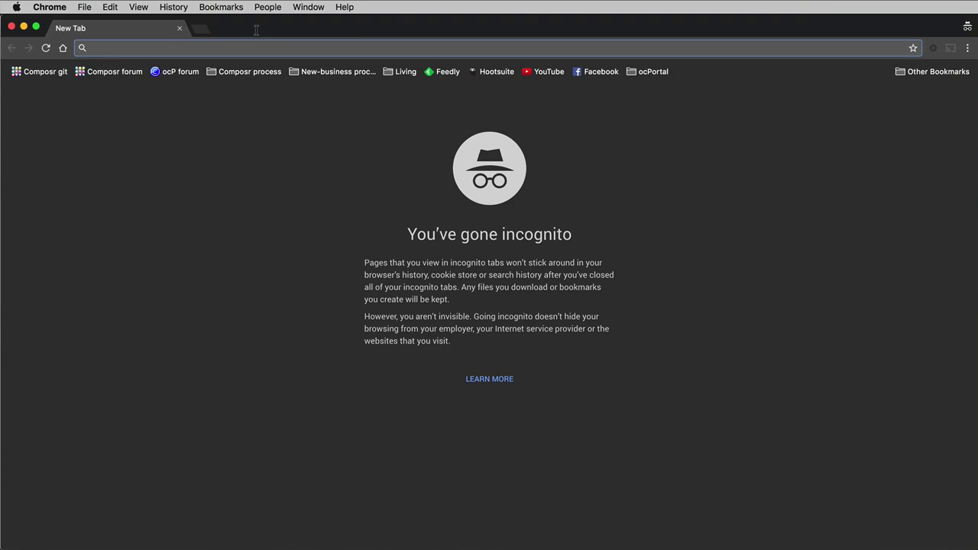
text(http://localhost/composr/start.htm)
key(Return)
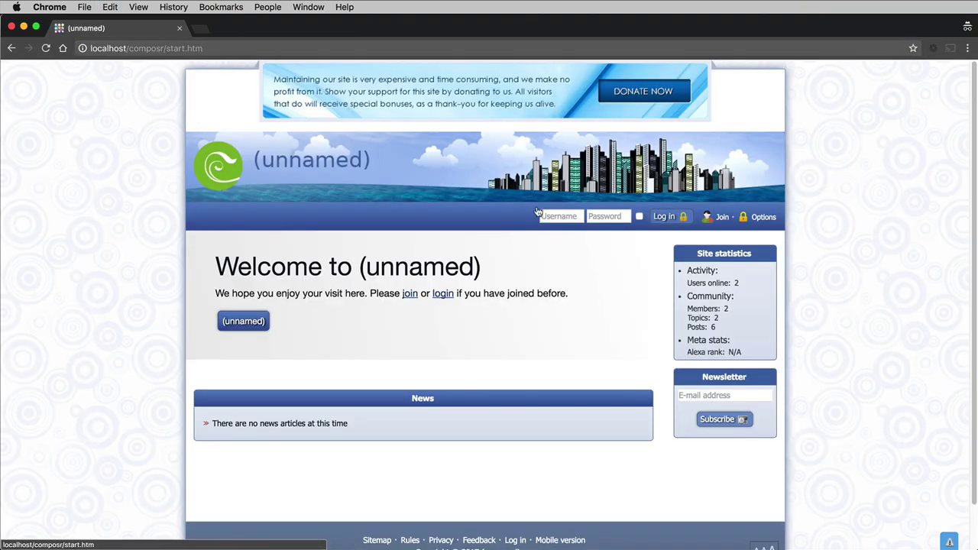
Step: Log in as test, open test's Chats panel, then bring the admin window forward
click(544, 217)
text(test)
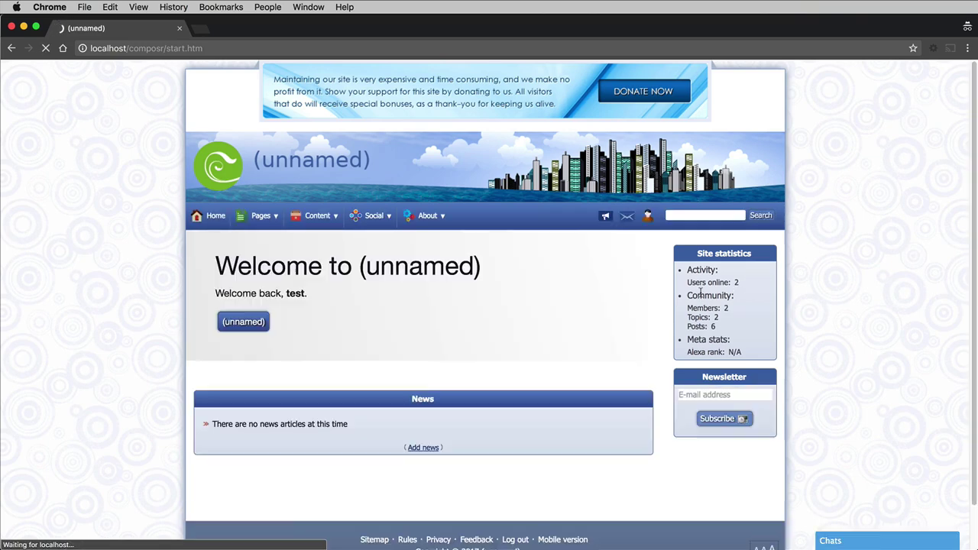
click(866, 537)
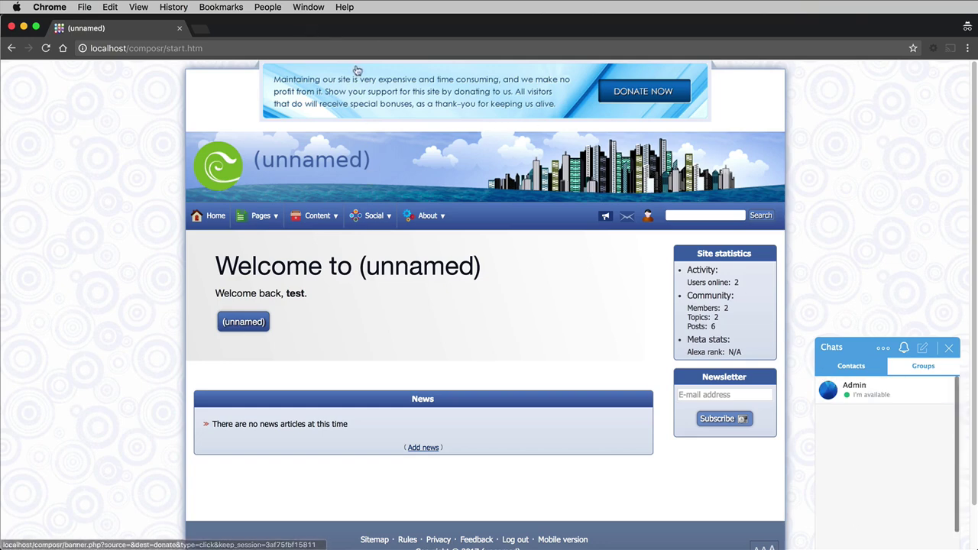
drag(305, 28, 360, 28)
click(31, 125)
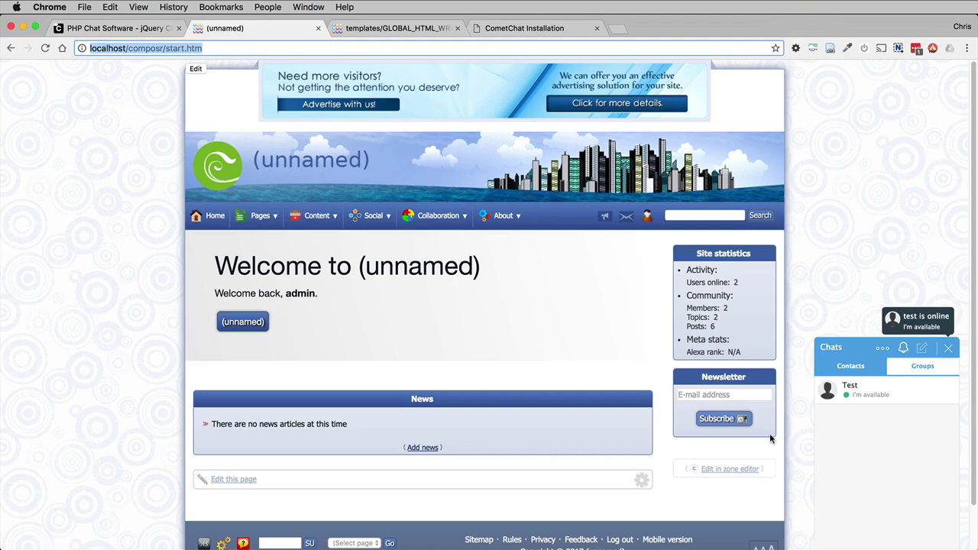
Step: As admin, open a chat with Test and send the message 'Hello!'
click(871, 396)
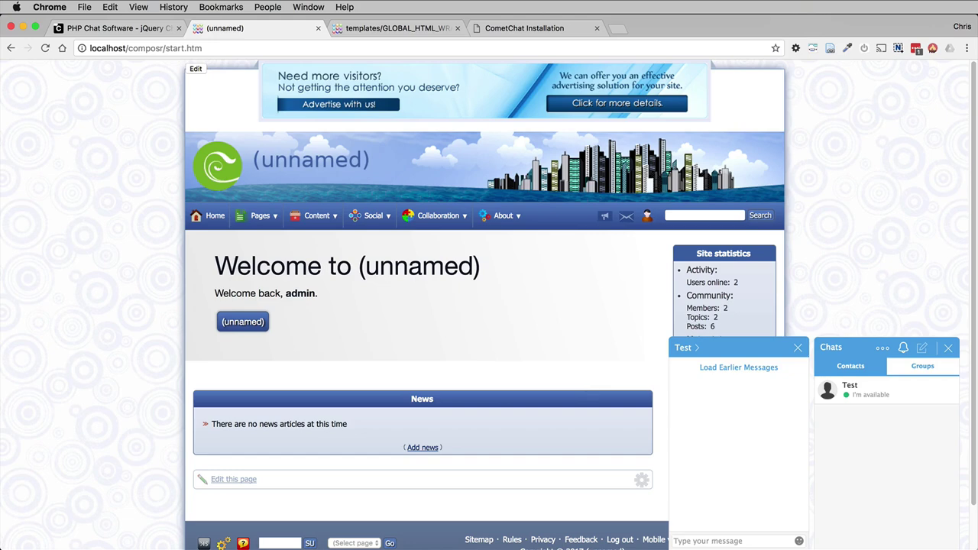
click(750, 540)
text(Hello!)
key(Return)
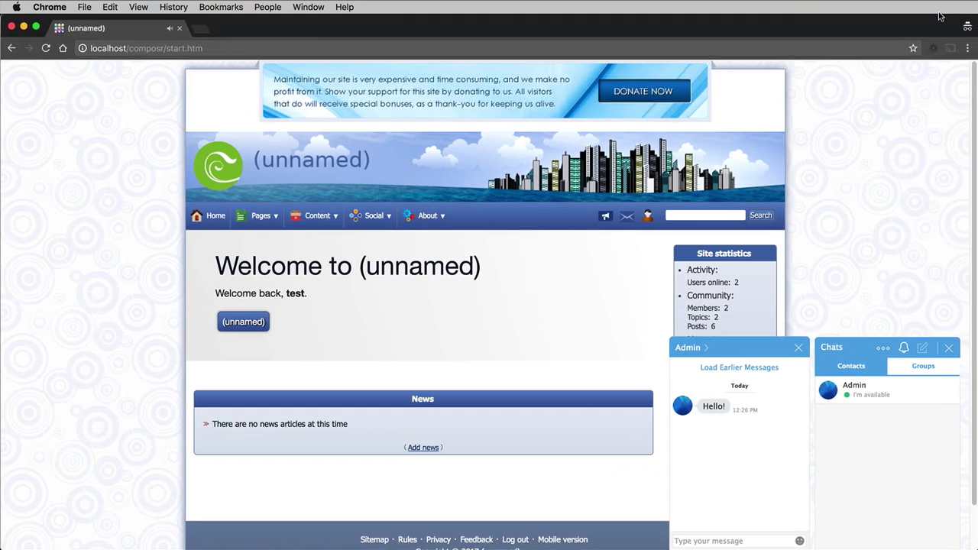
Step: In the test user's window, reply 'Hi!', then return to the admin's browser window
click(744, 541)
text(Hi!)
key(Return)
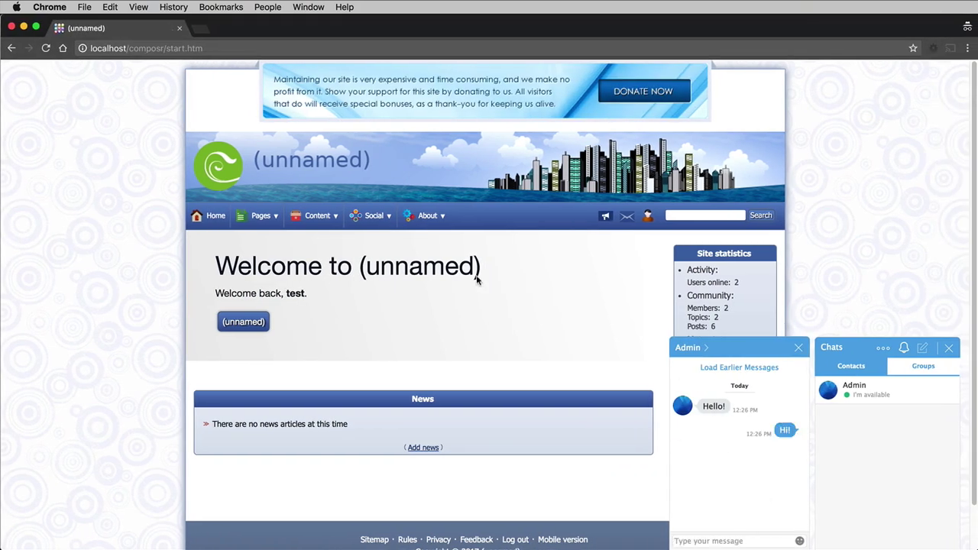
drag(341, 24, 394, 25)
click(23, 266)
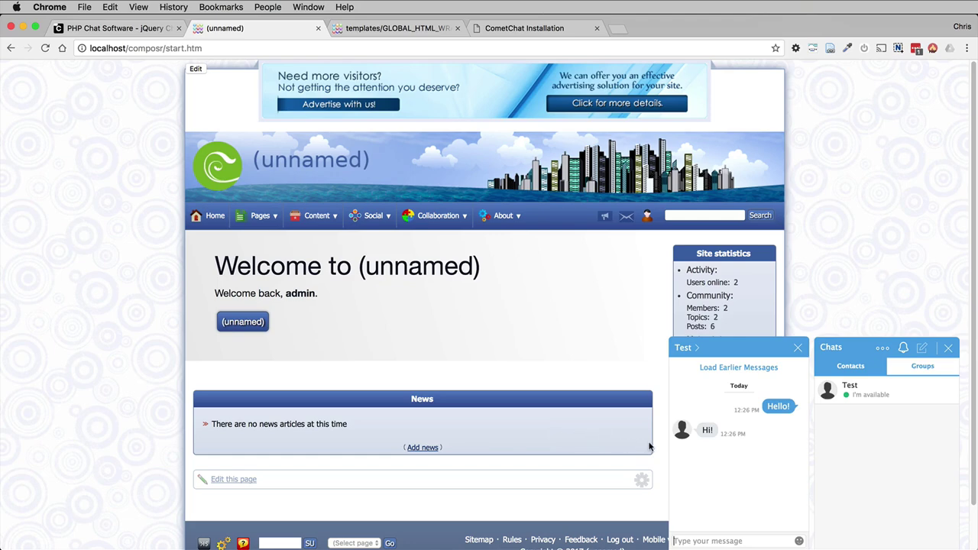
Step: Load the CometChat admin panel by replacing install.php with admin in the URL
click(509, 31)
drag(210, 47, 386, 66)
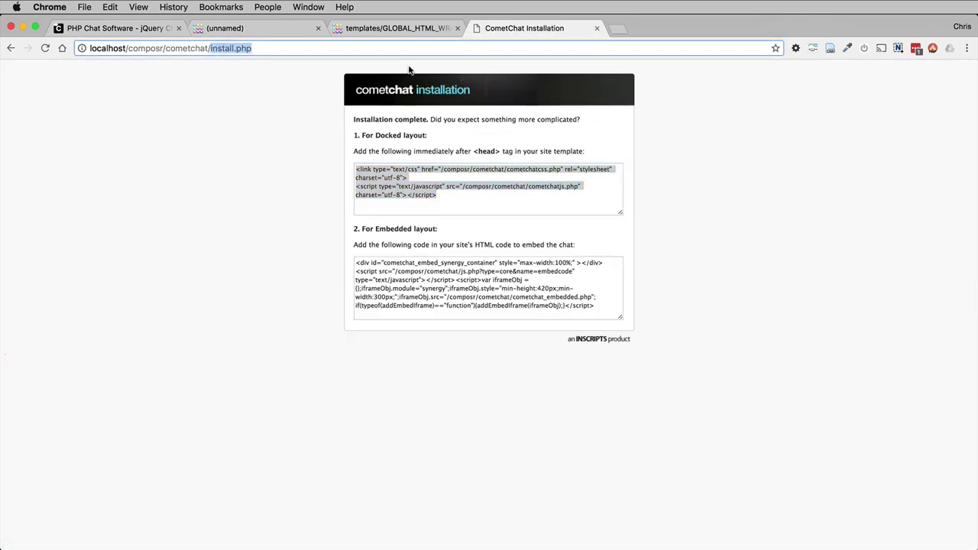
text(admin)
key(Return)
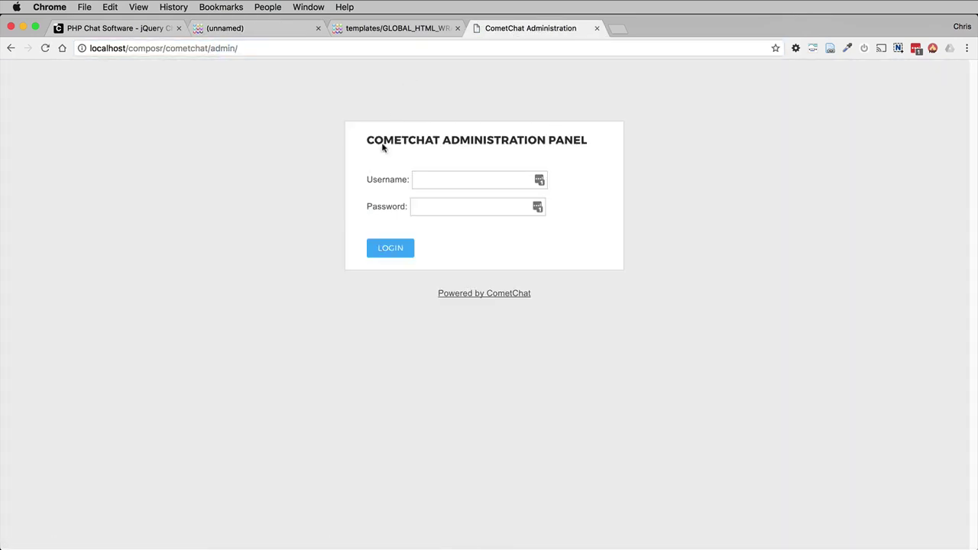
Step: Log in with the admin credentials, decline saving the password, and go to Settings
click(464, 179)
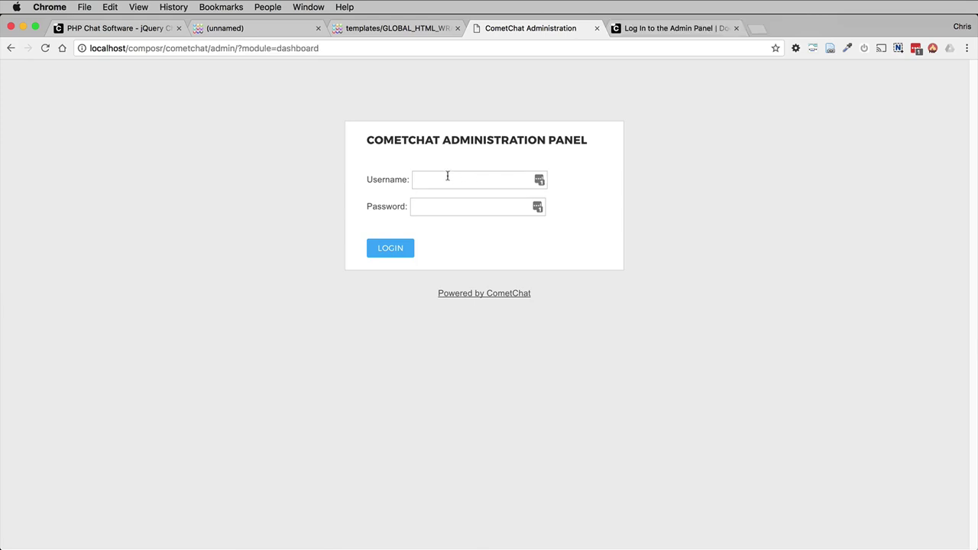
text(cometchatcometchat)
key(Return)
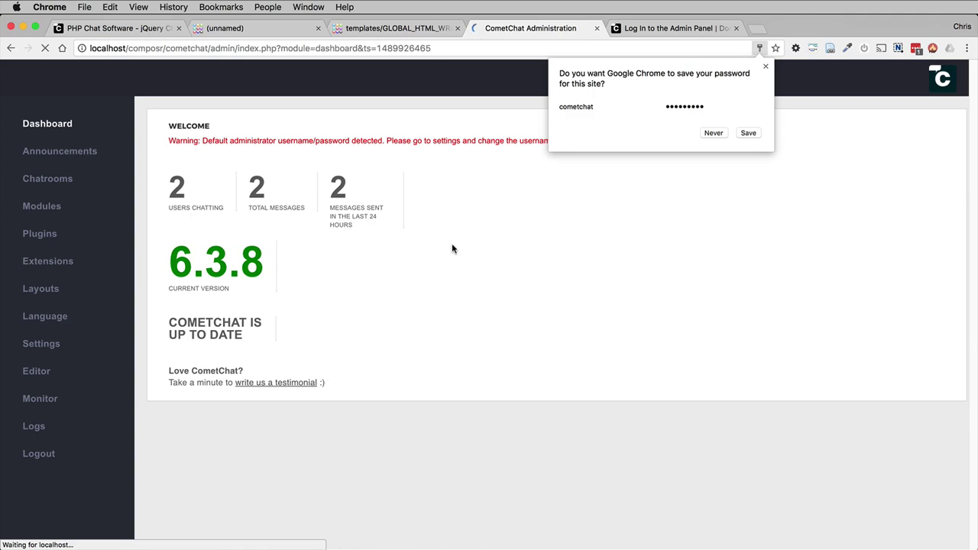
click(709, 135)
click(863, 155)
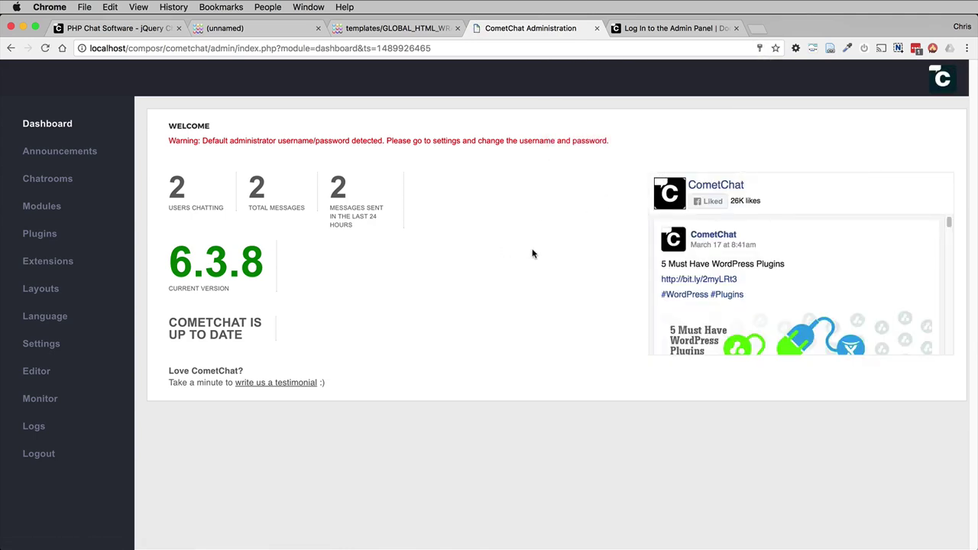
click(65, 342)
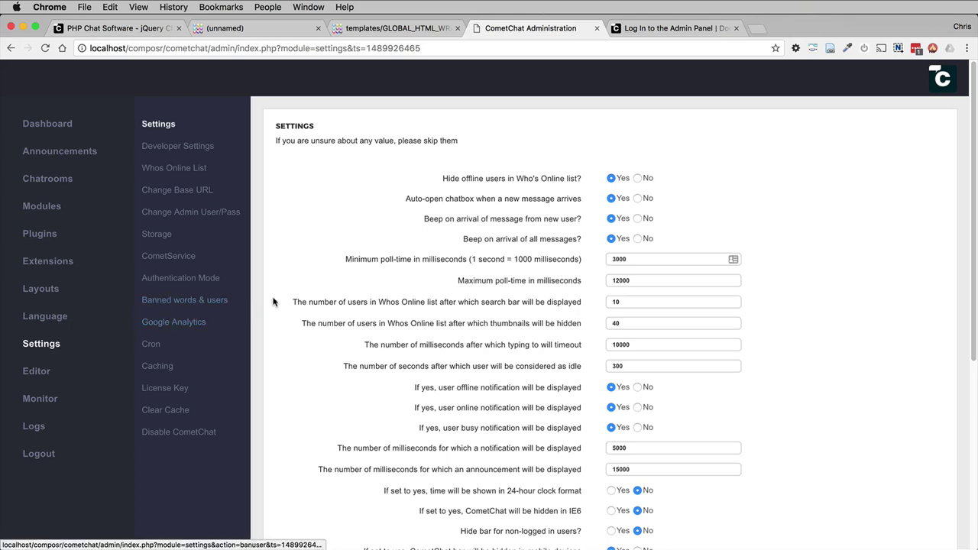
Step: Find the Change Admin User/Pass page and save a new admin password, keeping the username
key(super+f)
text(password)
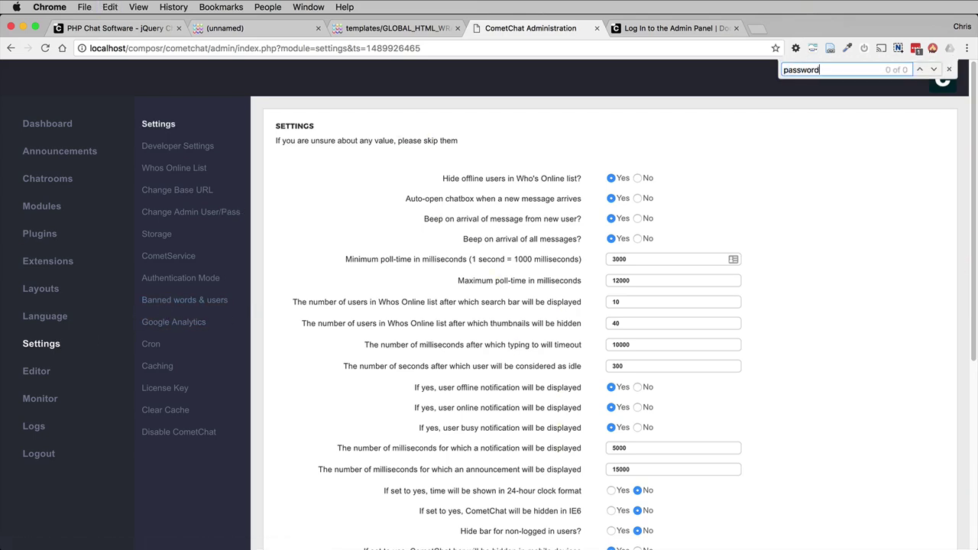
key(Escape)
key(Return)
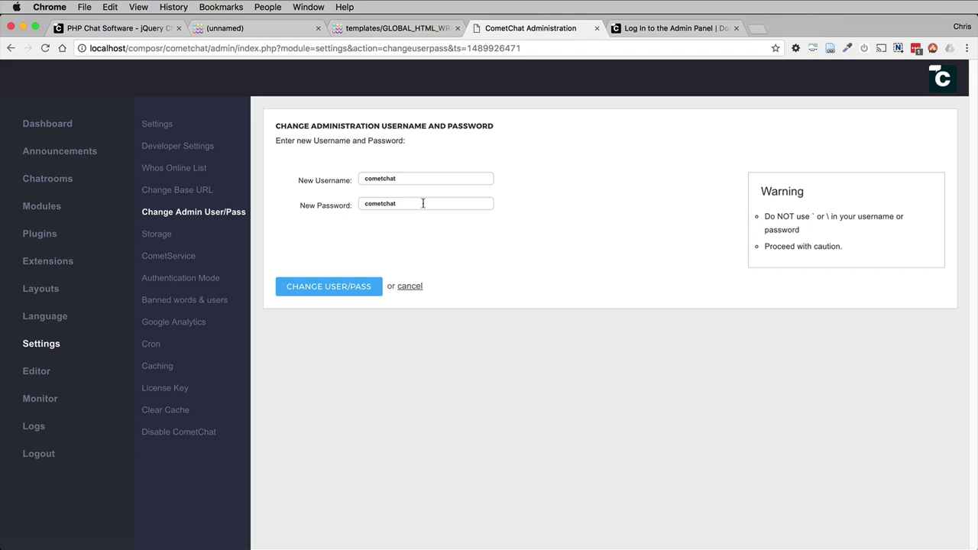
drag(426, 203, 353, 192)
text(abc)
click(328, 295)
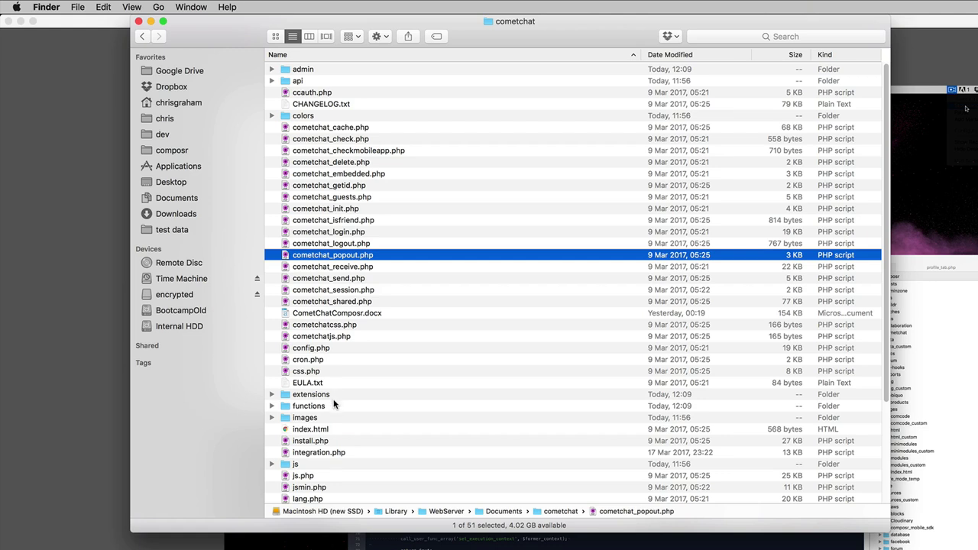
Step: Select the install.php file in the cometchat folder
click(323, 442)
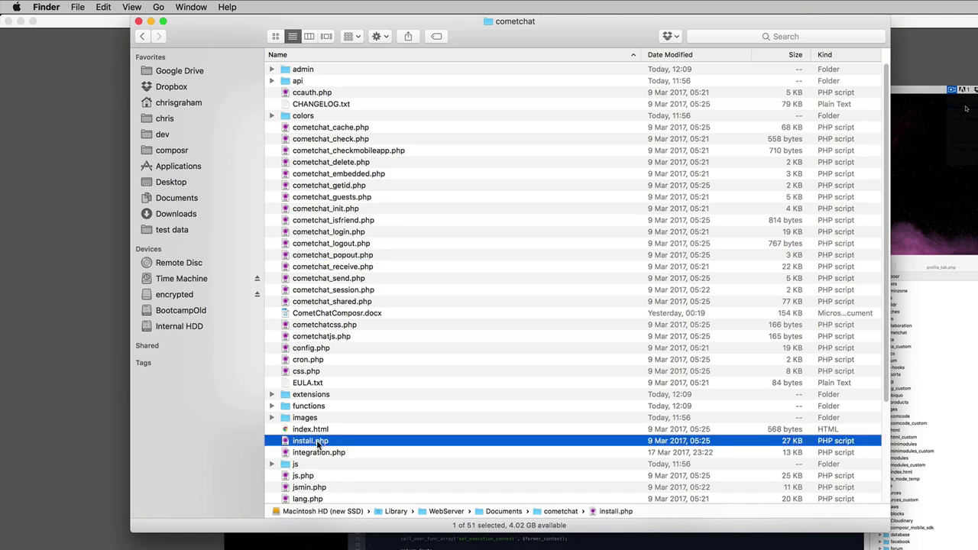